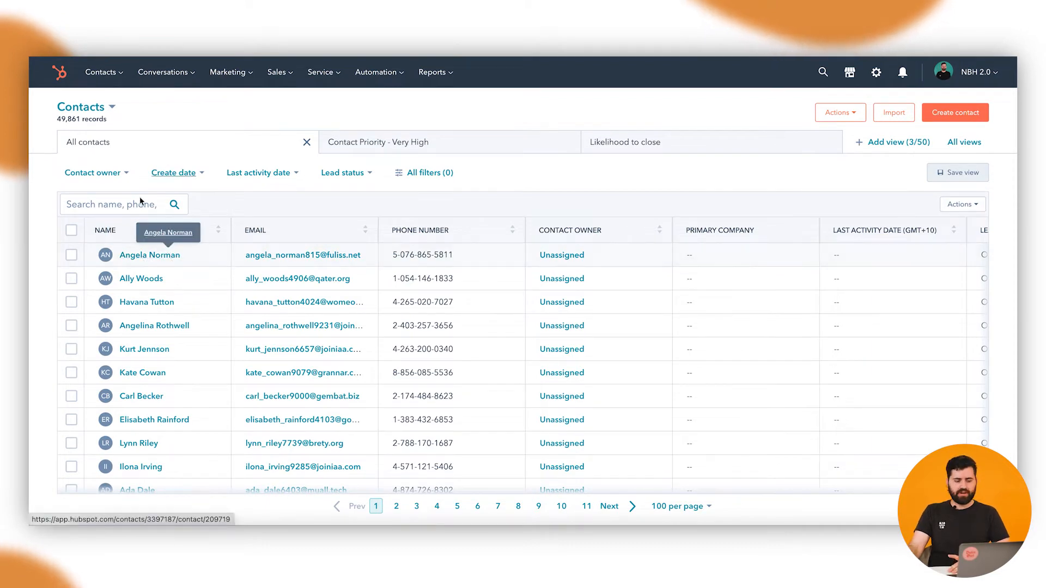
# Open the first contact's record in the contacts list and start a new task titled "Follow up call"
pyautogui.click(136, 258)
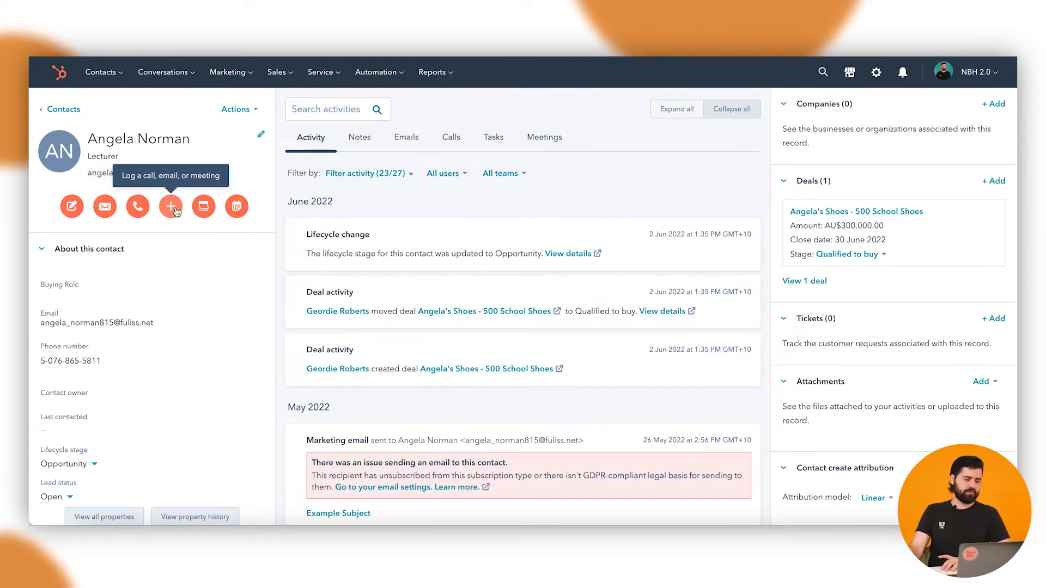
pyautogui.click(203, 207)
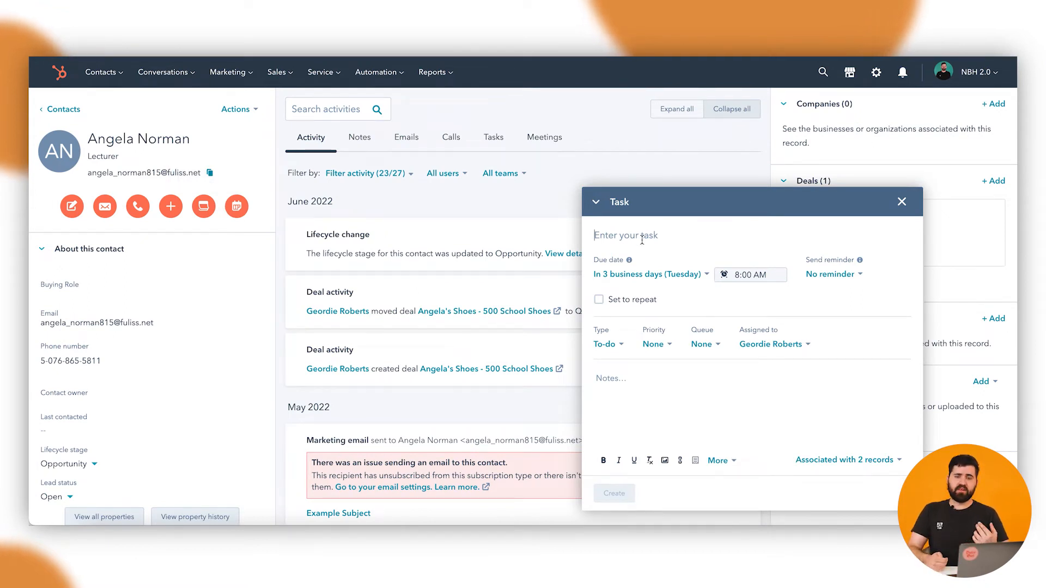
pyautogui.write('Fo')
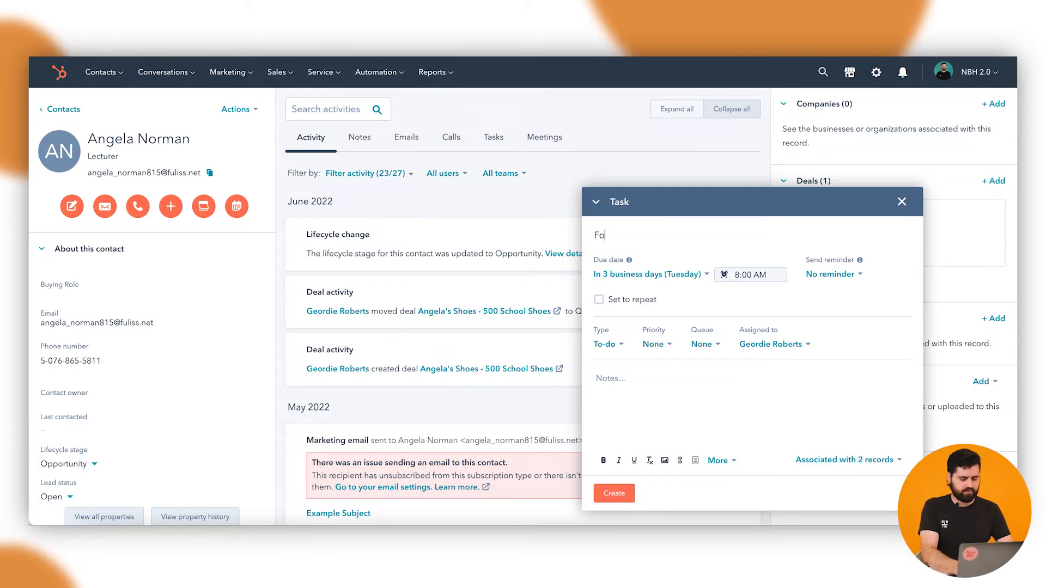
pyautogui.write('llow up call')
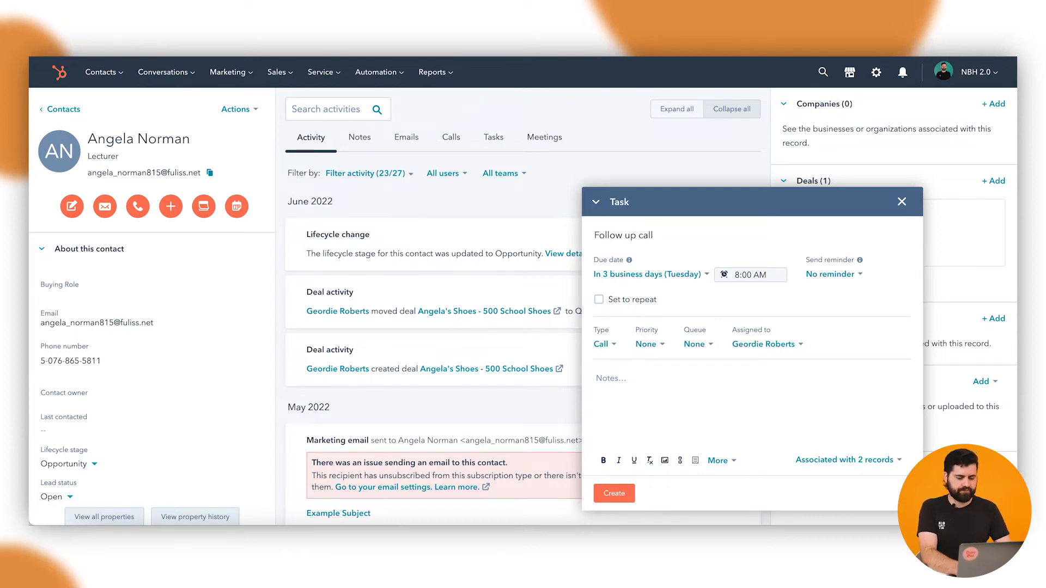
# Review the task's due date options and set its reminder to At task due time
pyautogui.click(686, 272)
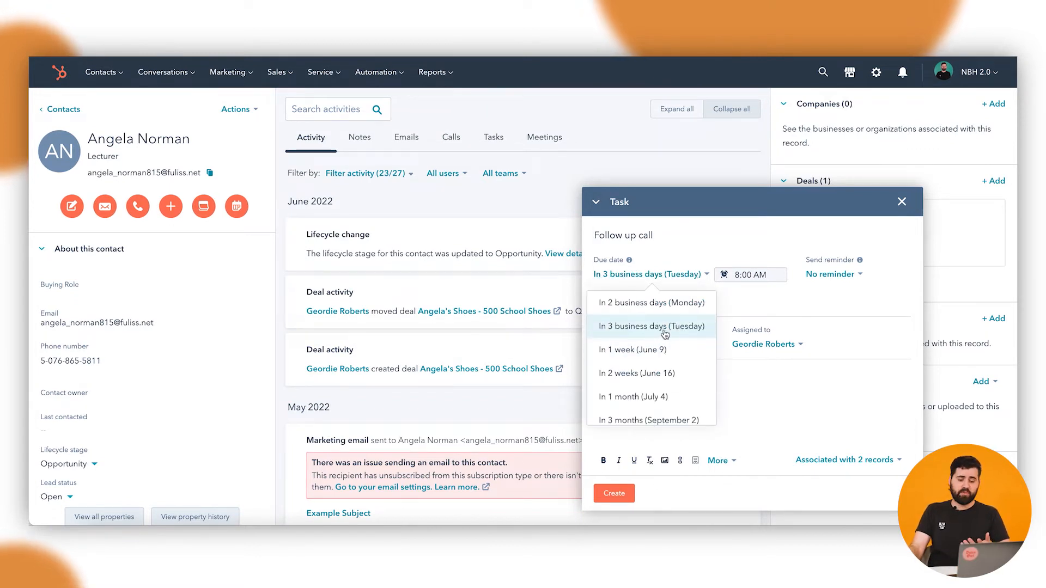
pyautogui.click(724, 251)
pyautogui.click(764, 275)
pyautogui.click(824, 288)
pyautogui.click(834, 275)
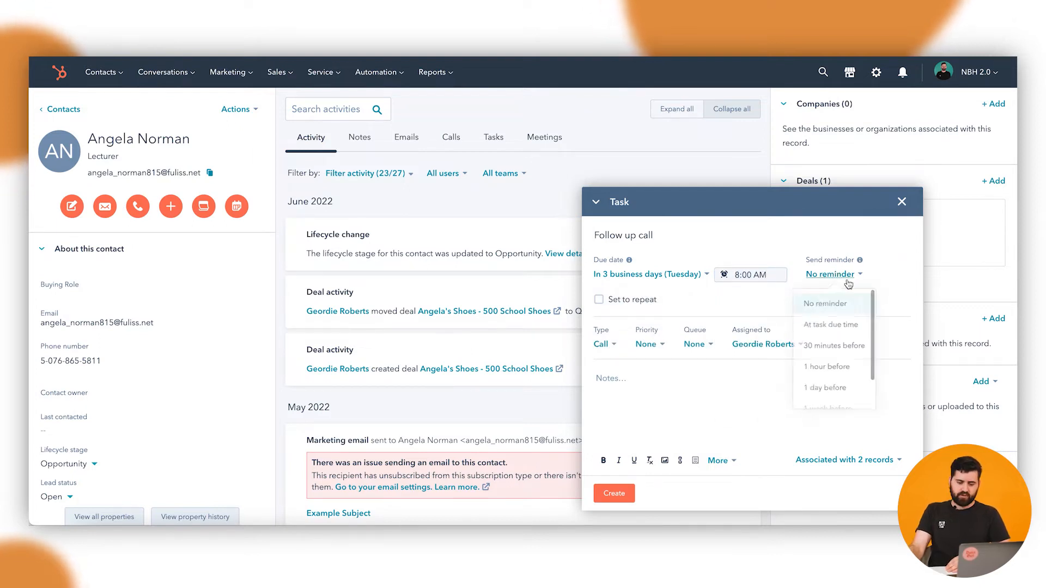
pyautogui.click(839, 329)
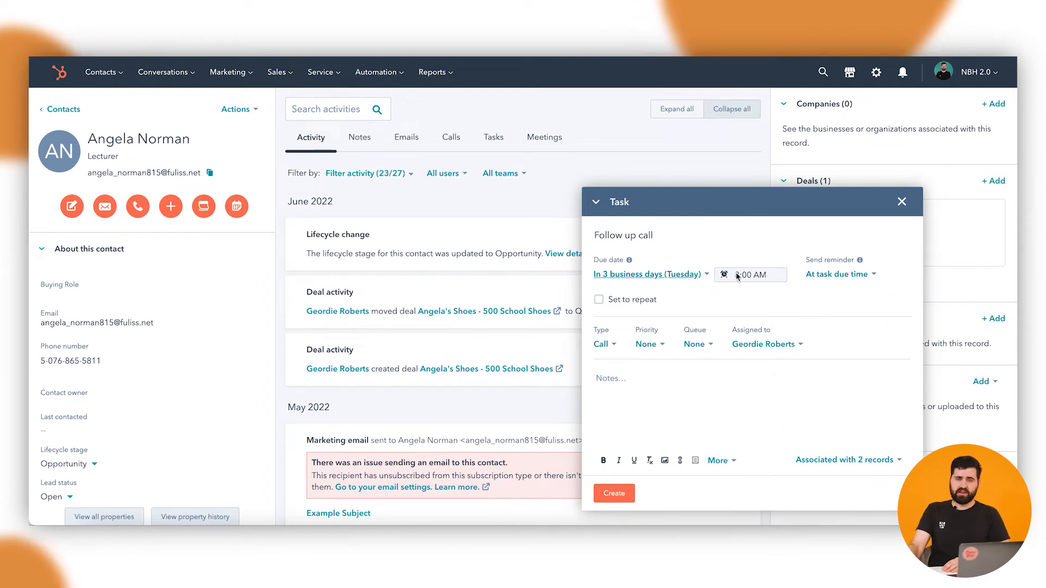
pyautogui.click(640, 303)
pyautogui.click(719, 296)
pyautogui.click(719, 296)
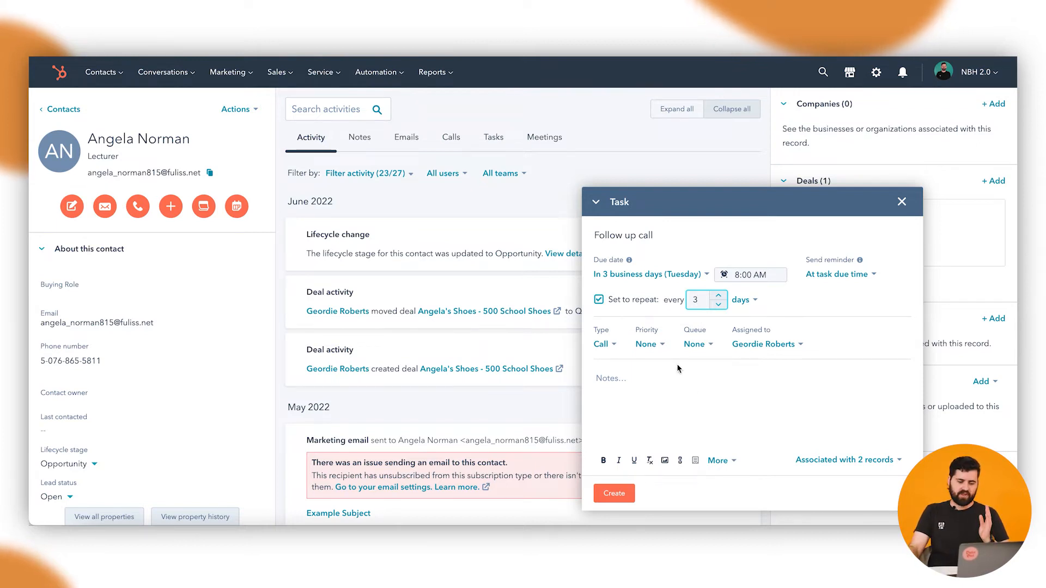
pyautogui.click(600, 301)
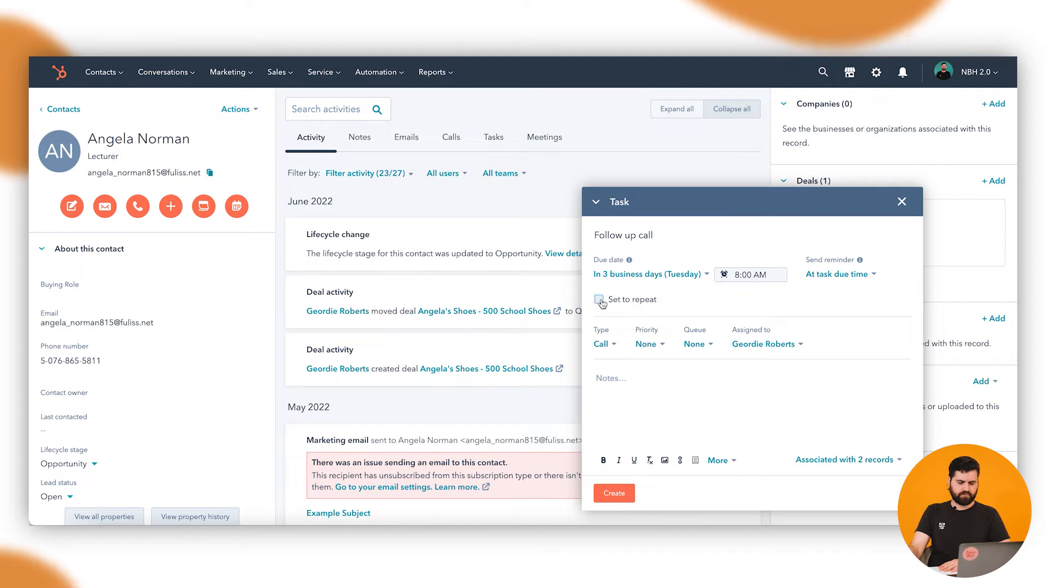
# Choose Call as the task type and set the task's priority to High
pyautogui.click(605, 345)
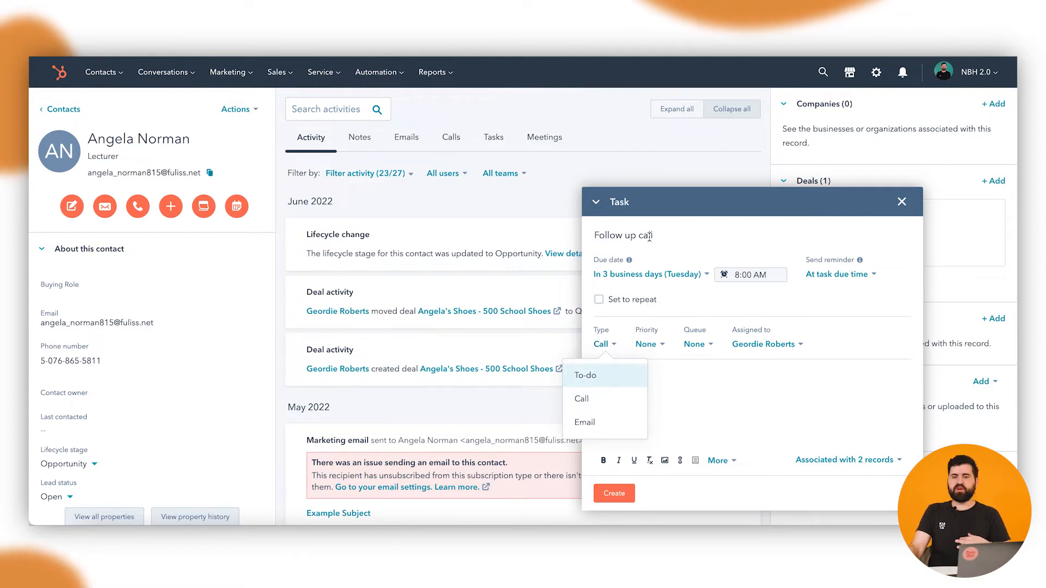
pyautogui.click(599, 399)
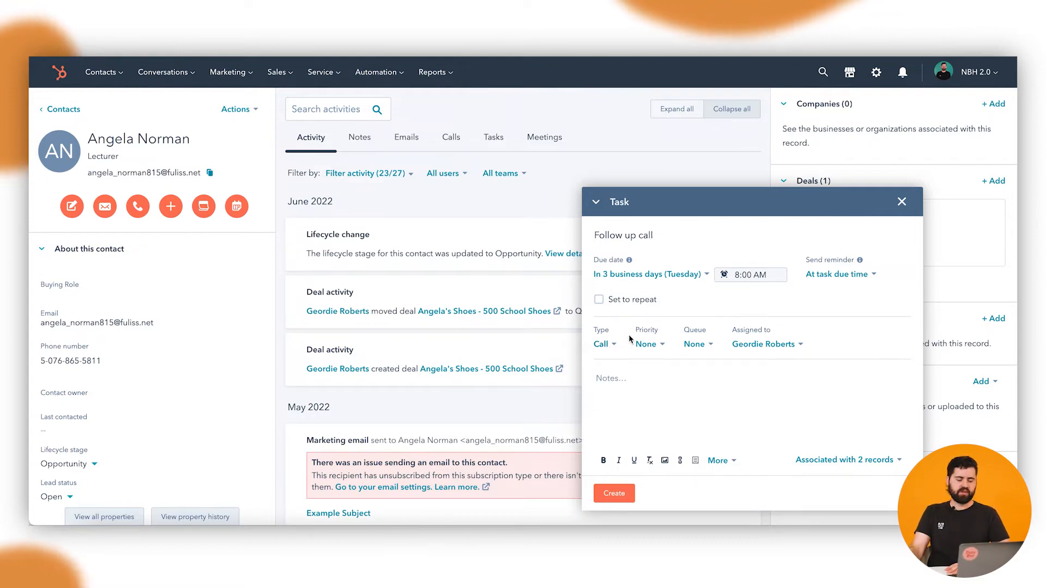
pyautogui.click(601, 344)
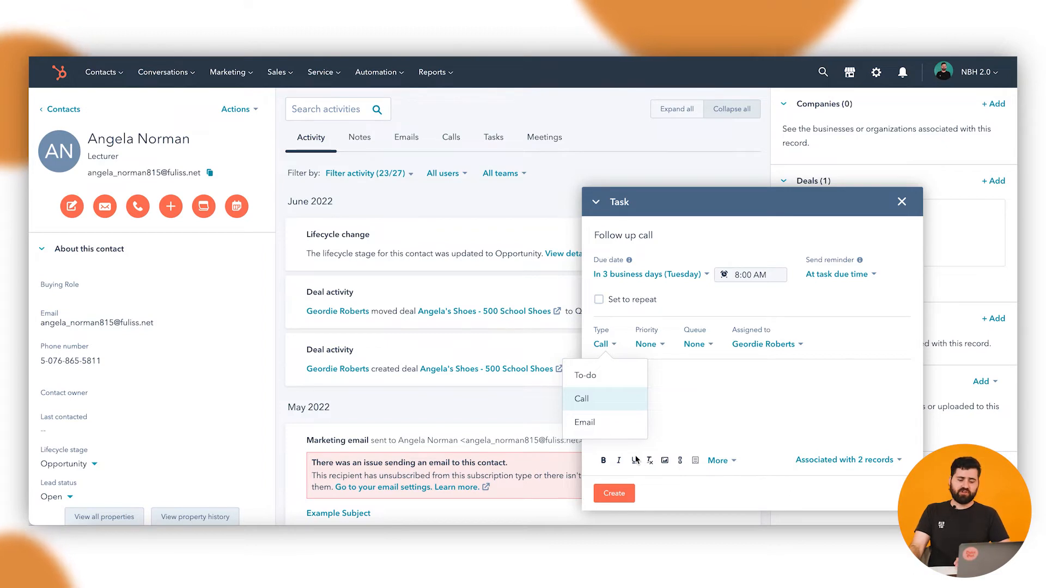
pyautogui.click(604, 397)
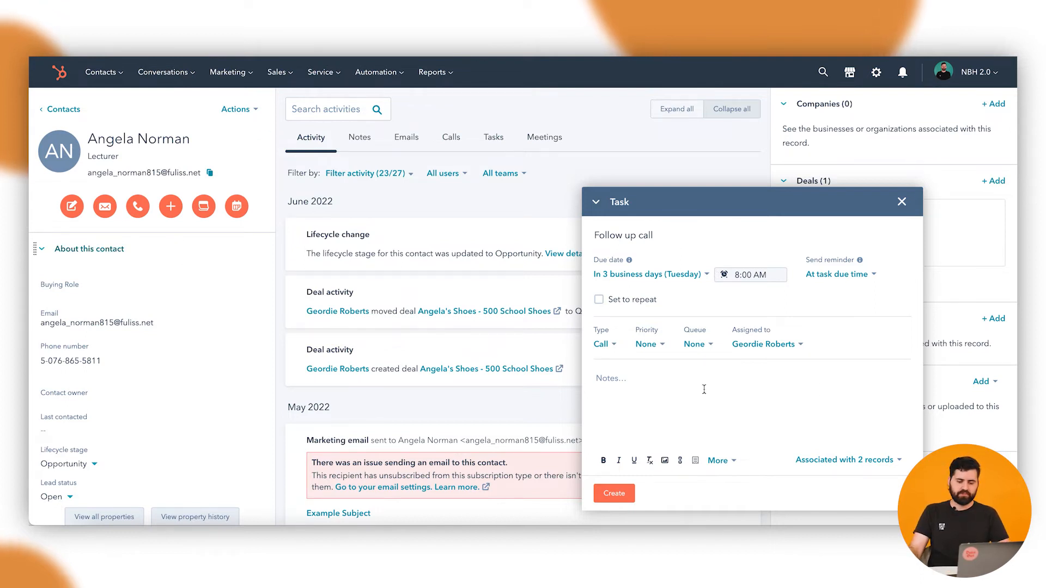
pyautogui.click(645, 346)
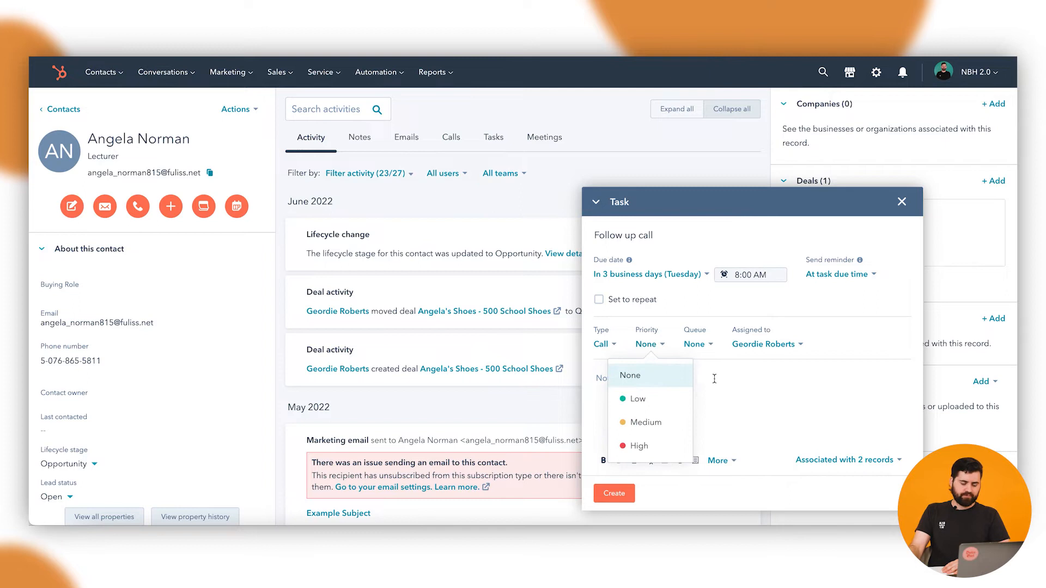
pyautogui.click(644, 442)
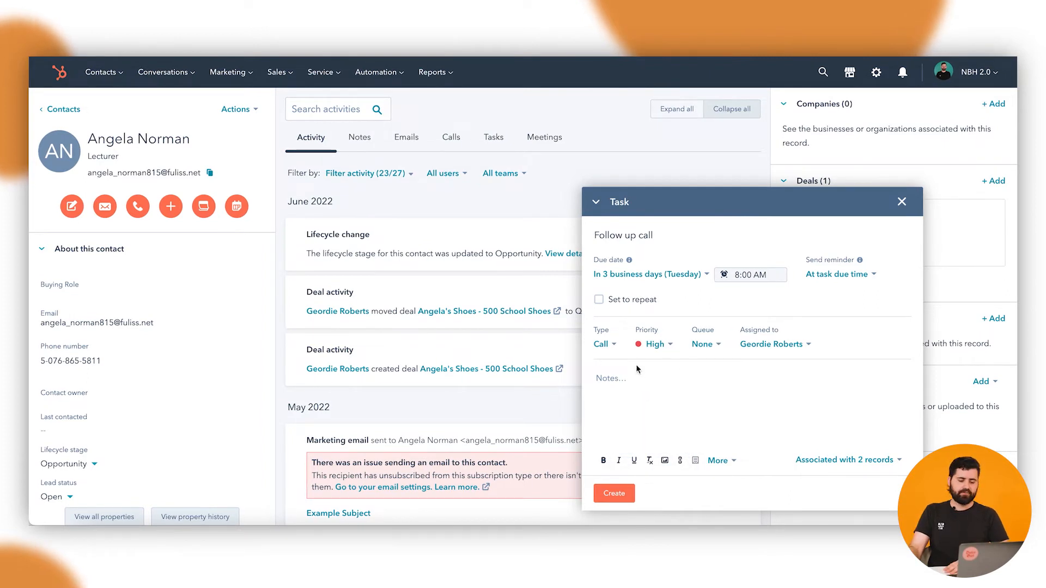
# Review the task's queue options and assign the task to another team member
pyautogui.click(709, 347)
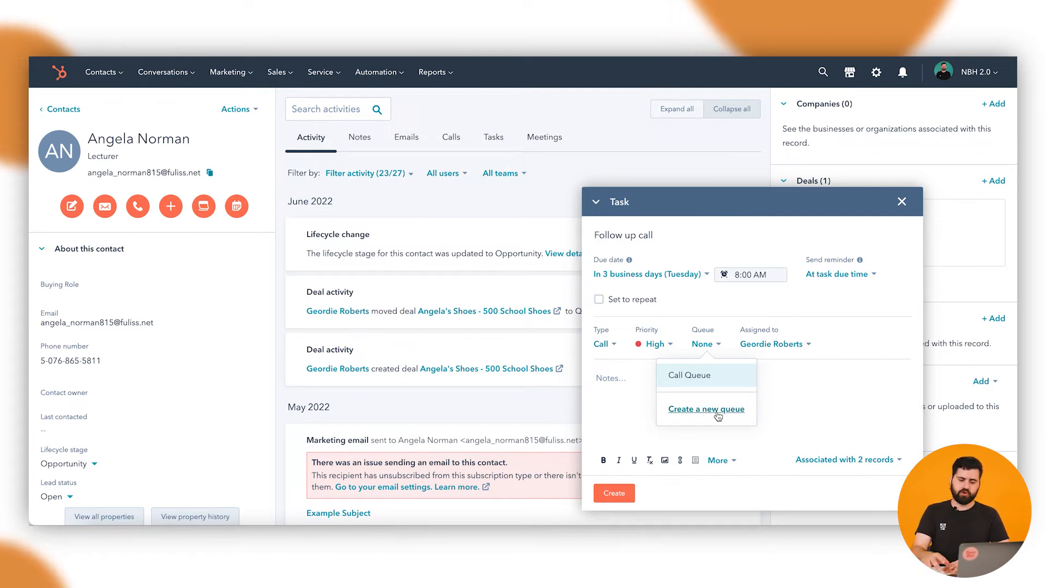
pyautogui.click(621, 400)
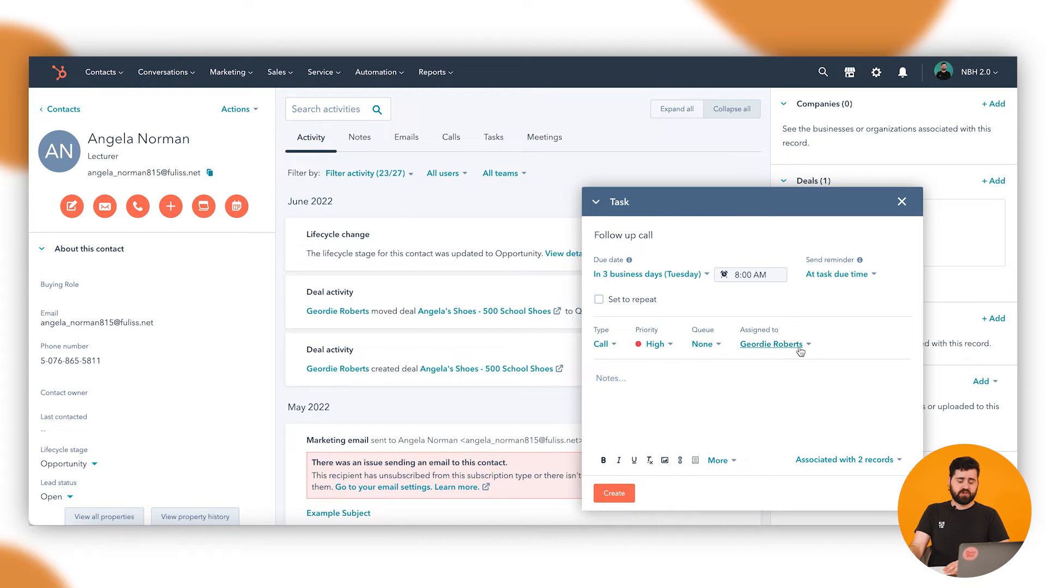
pyautogui.click(792, 351)
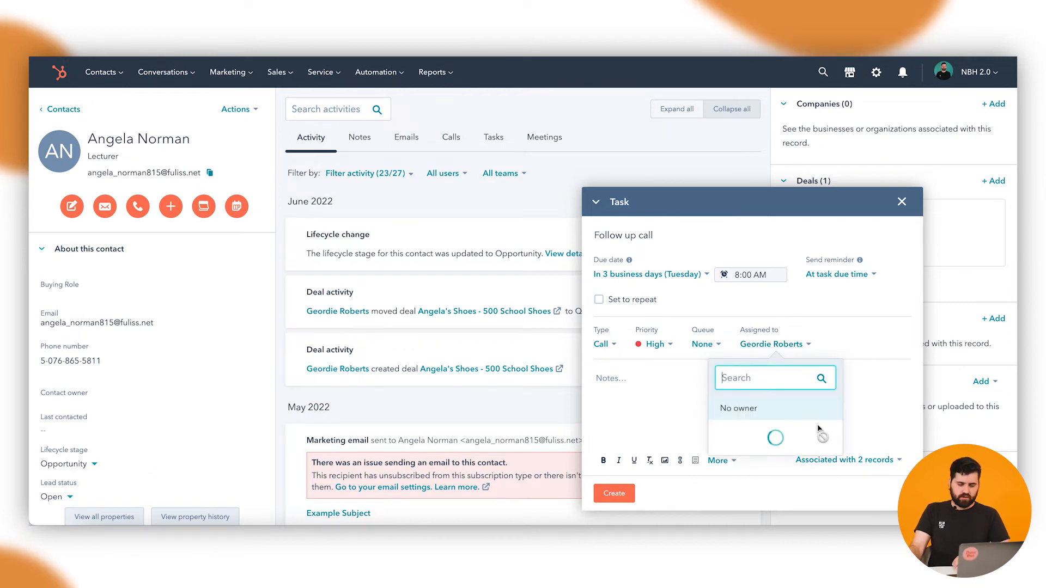
pyautogui.click(752, 275)
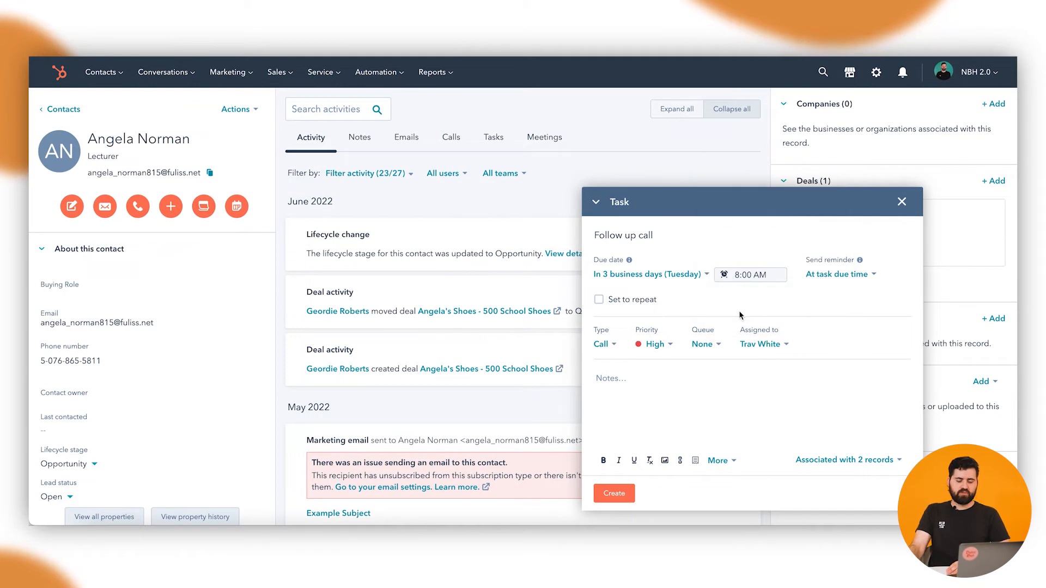
# Write a task note asking the assignee to please follow up the contact regarding the recent quote, and review the extra text formatting options
pyautogui.click(696, 390)
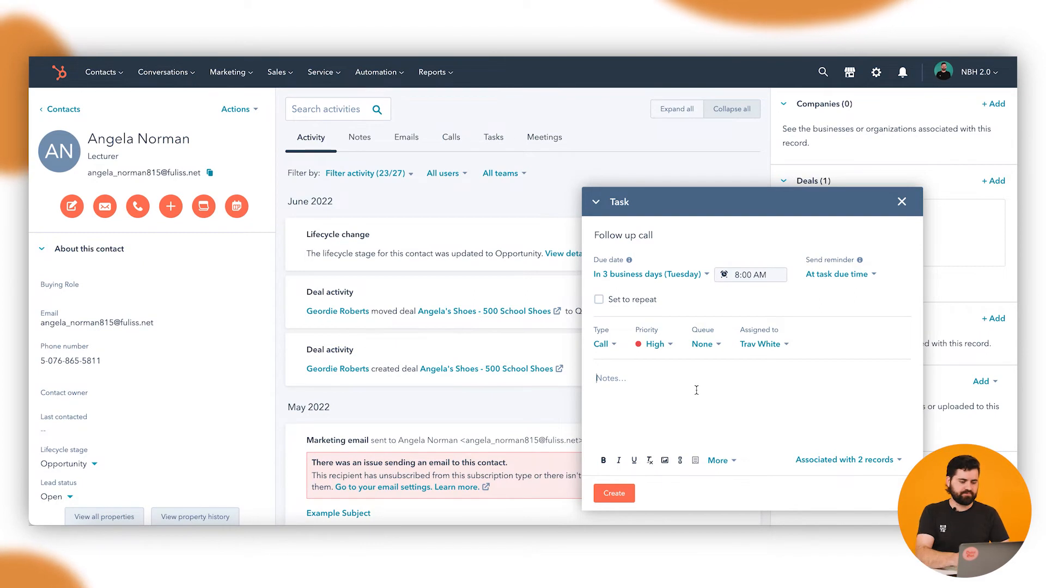
pyautogui.write('Can')
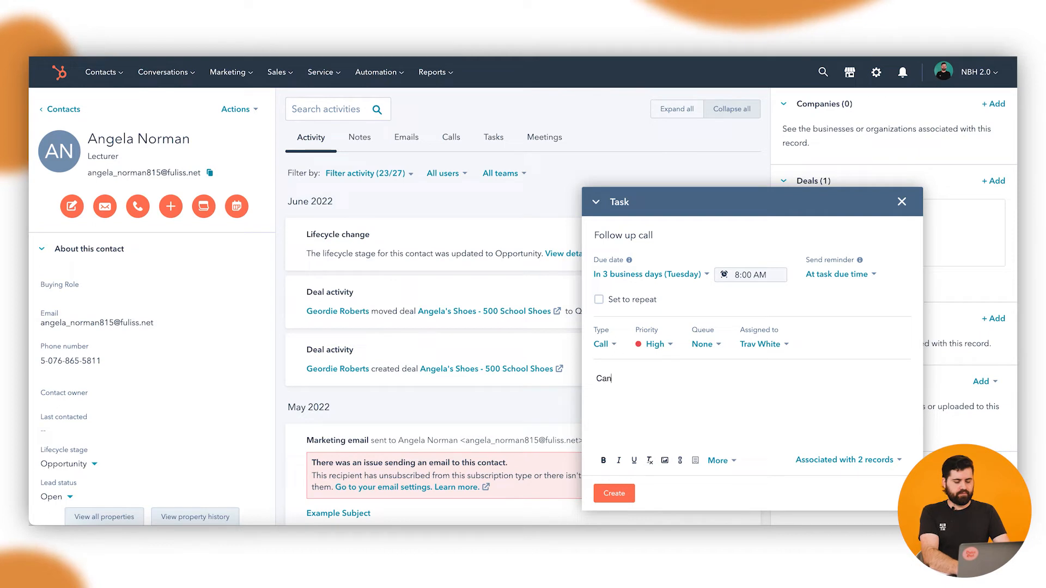
pyautogui.write(' you plea')
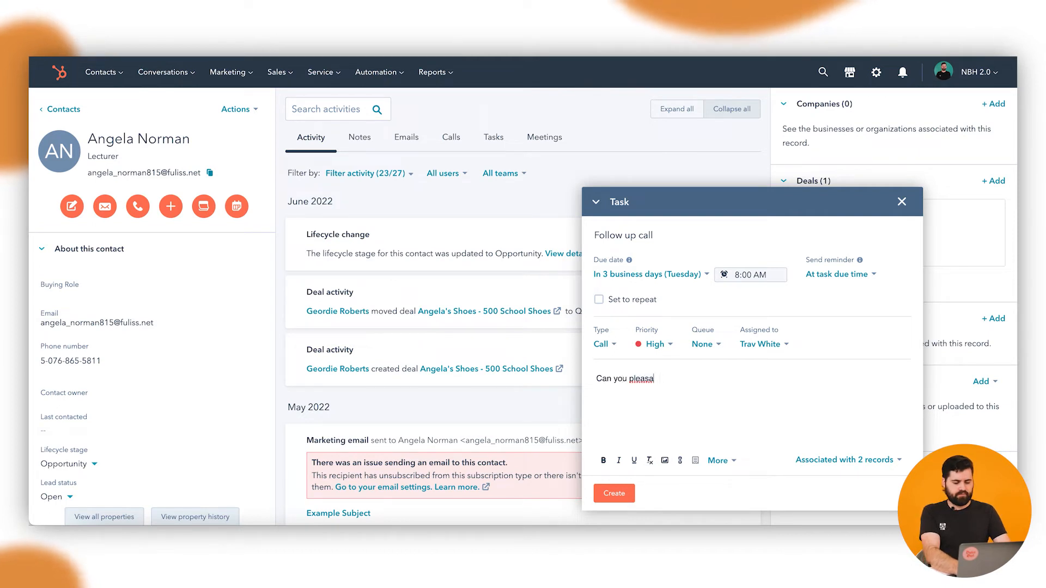
pyautogui.write('se follow up ')
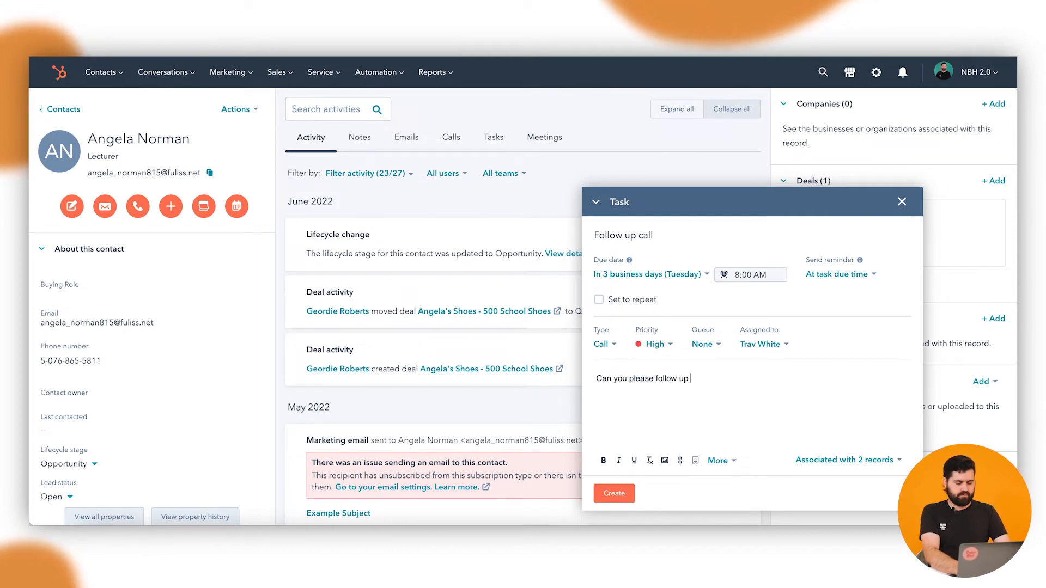
pyautogui.write('Angela regarding the recent quote.')
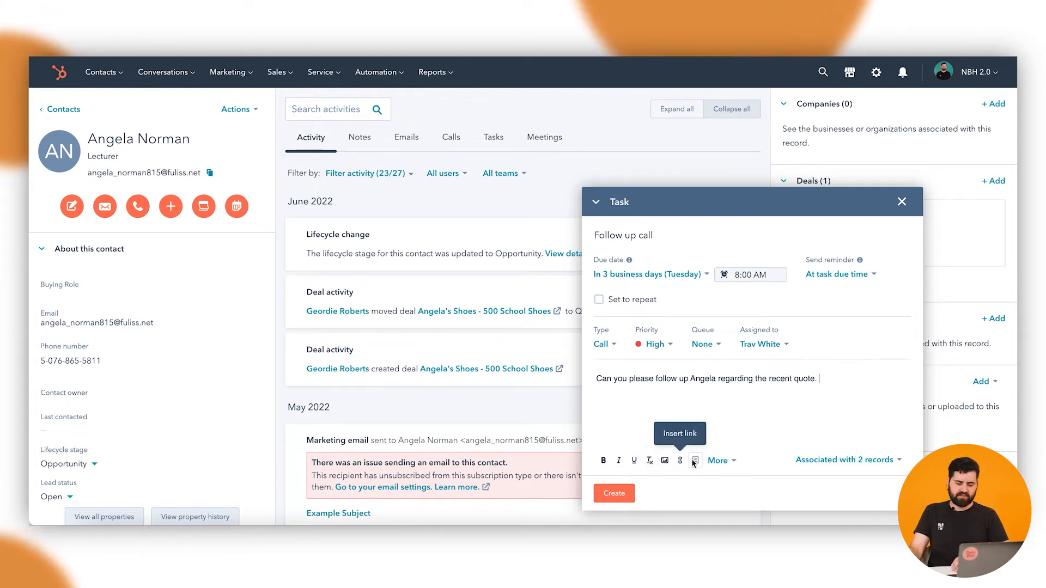
pyautogui.click(718, 461)
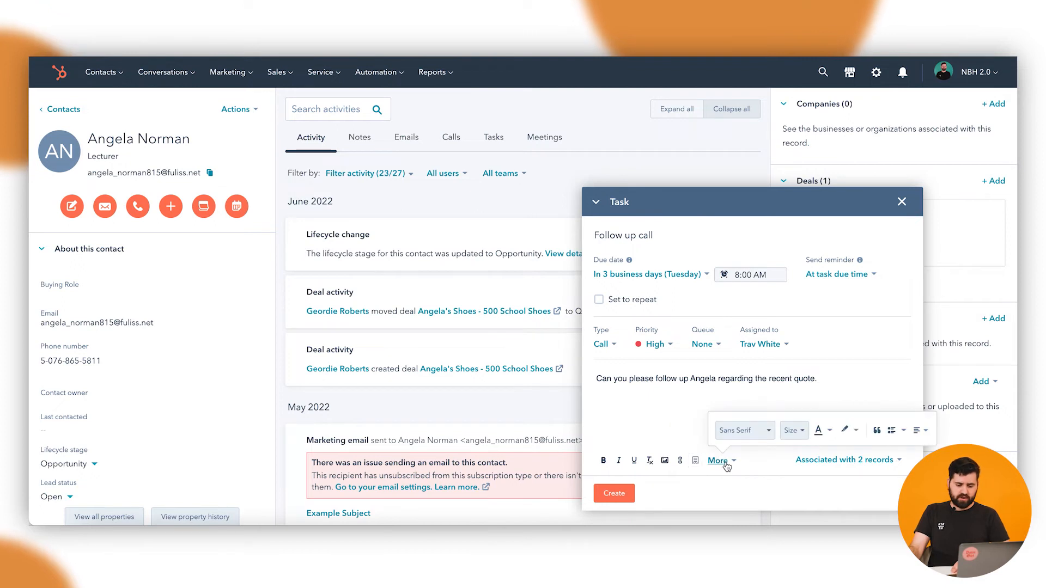
pyautogui.click(659, 418)
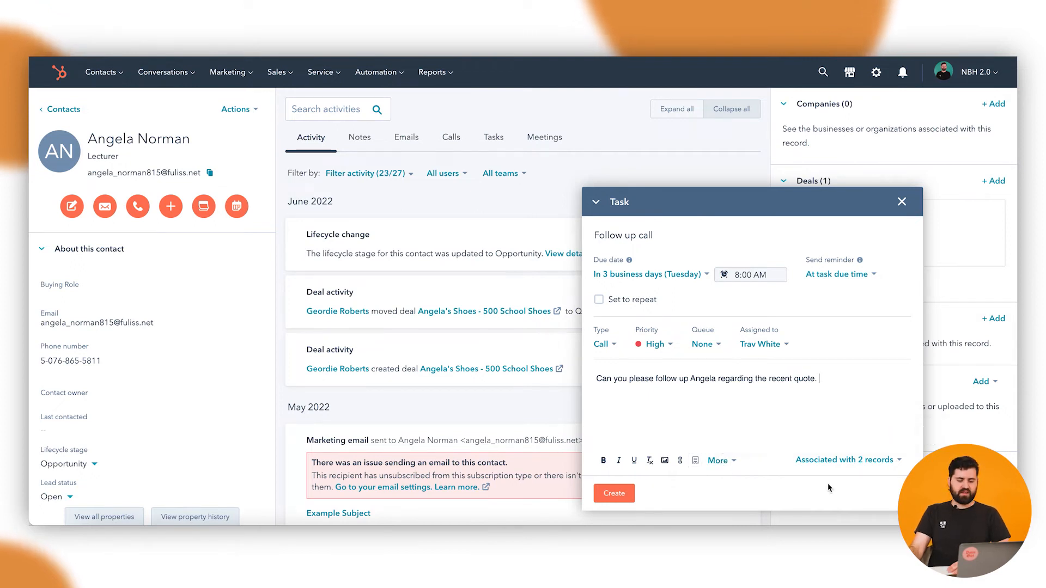
# Remove the task's association with the 500 School Shoes deal and re-associate it by searching the deals for the contact's first name
pyautogui.click(861, 461)
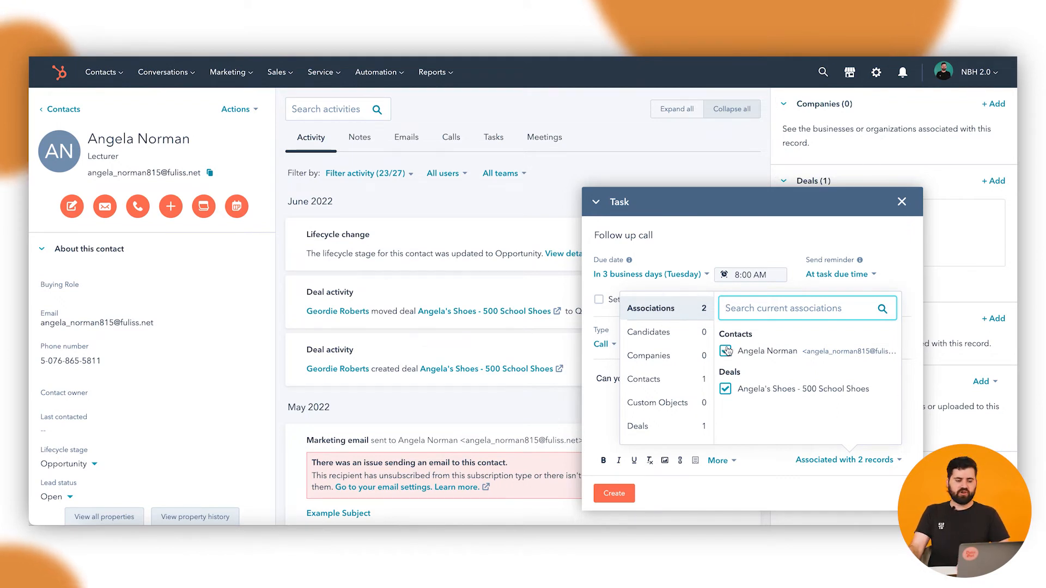
pyautogui.click(725, 389)
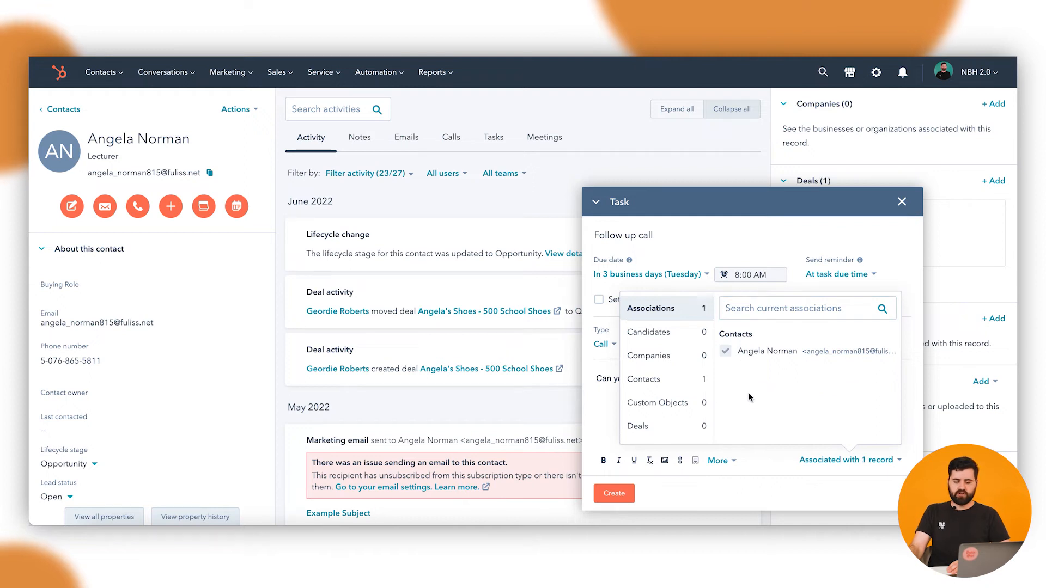
pyautogui.click(776, 307)
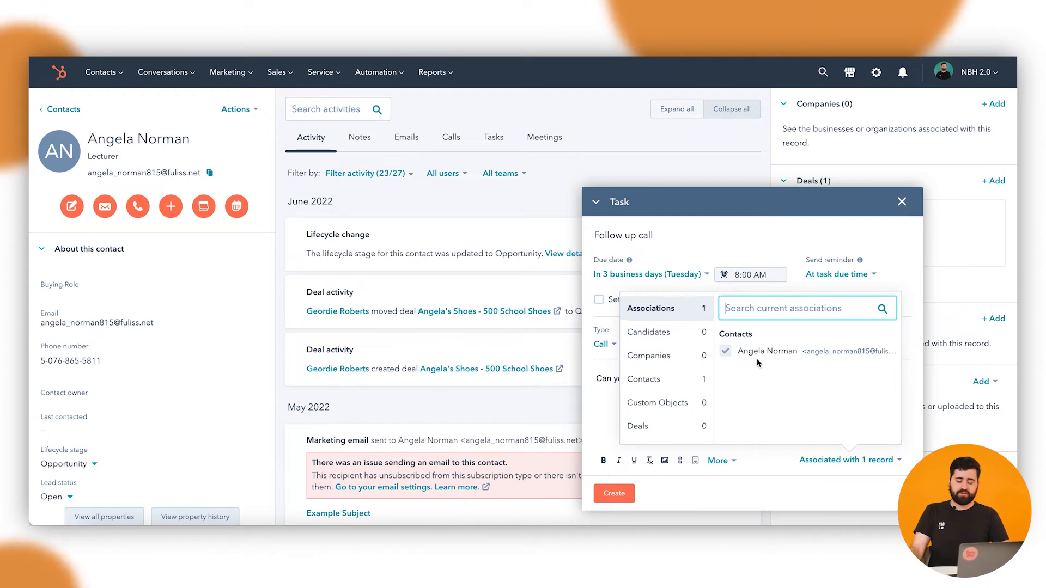
pyautogui.write('angela')
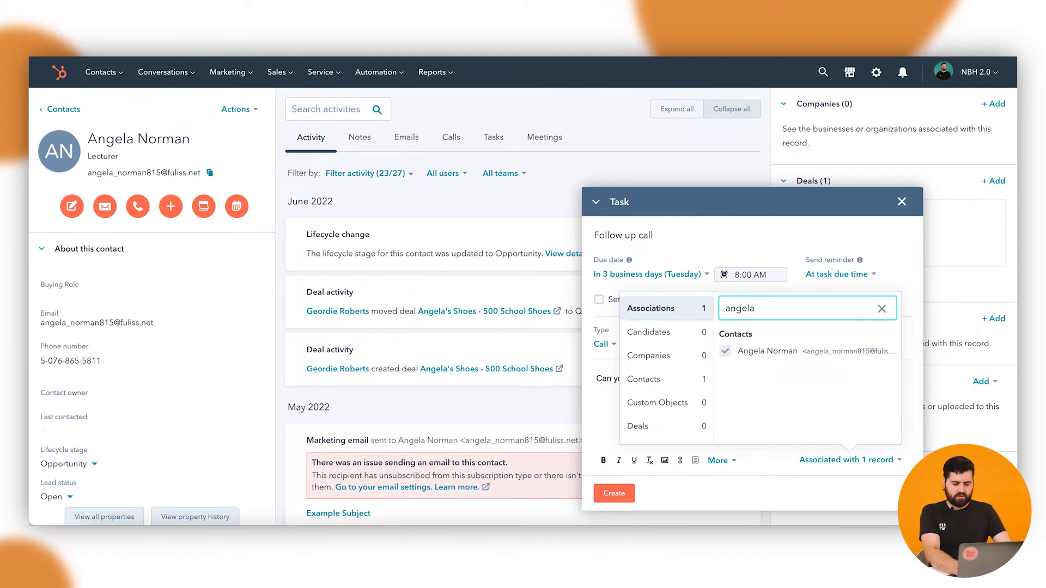
pyautogui.click(638, 427)
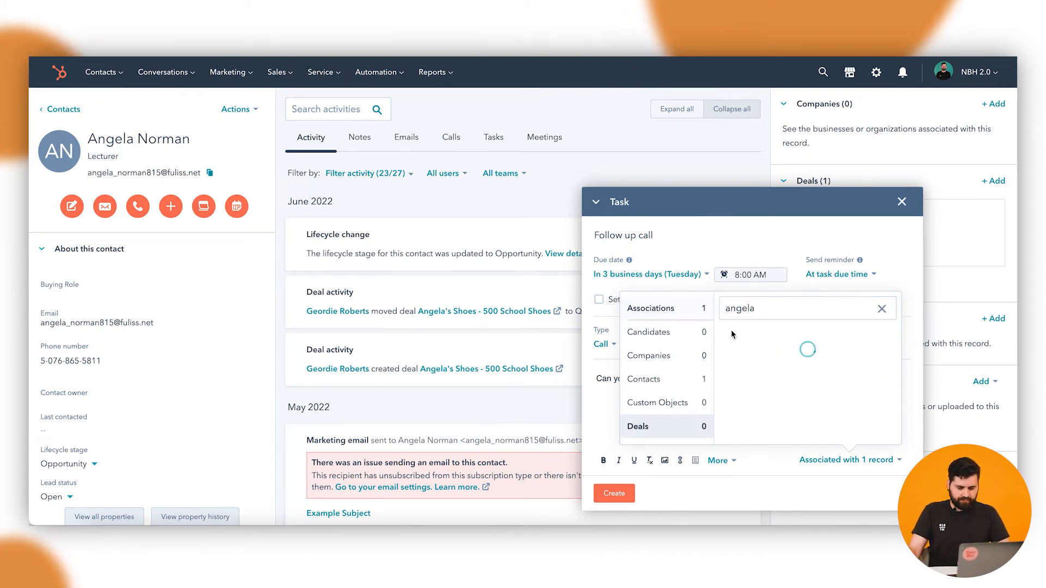
pyautogui.click(768, 308)
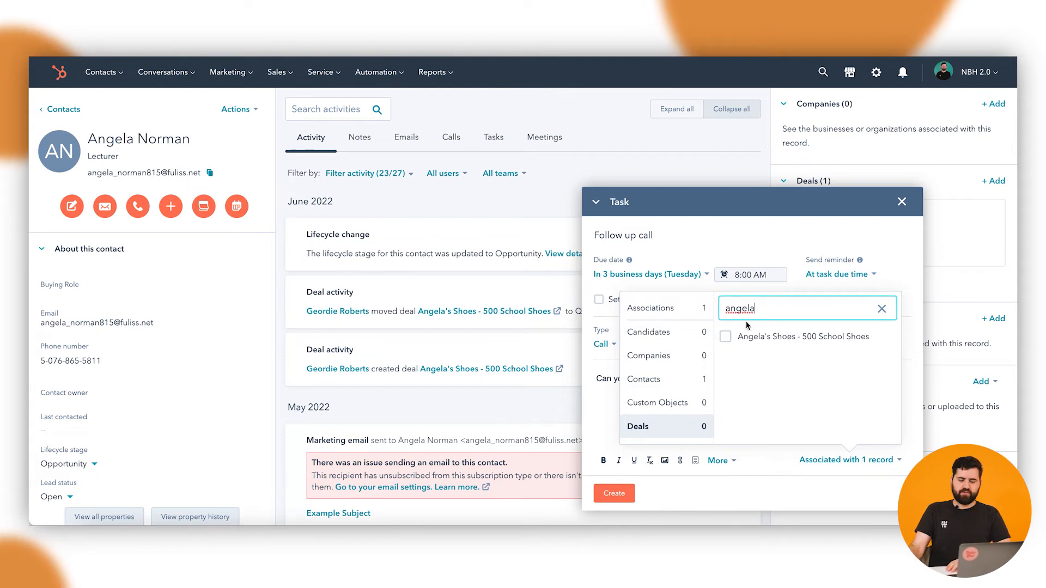
pyautogui.click(726, 337)
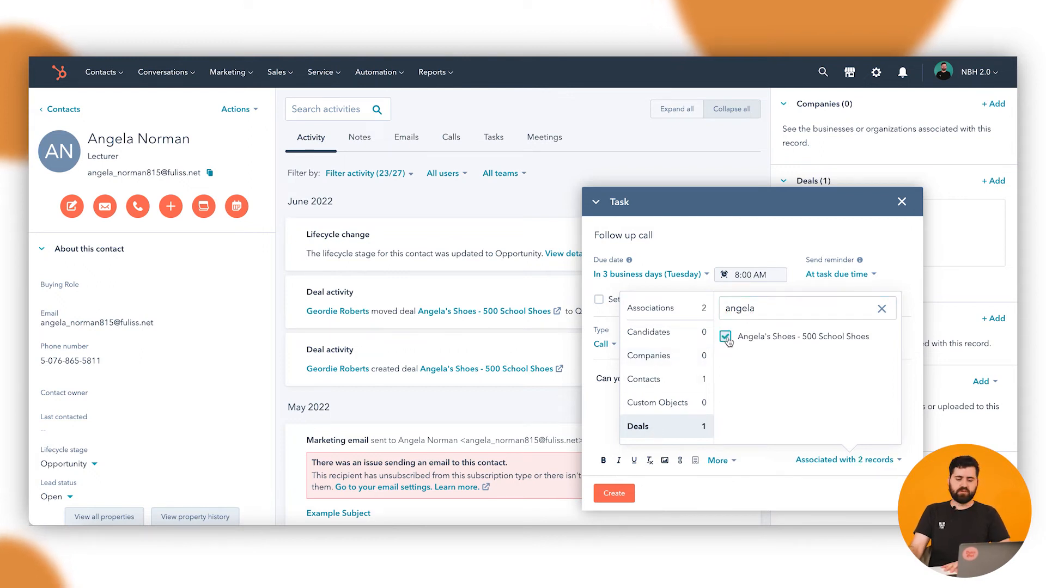
pyautogui.click(603, 408)
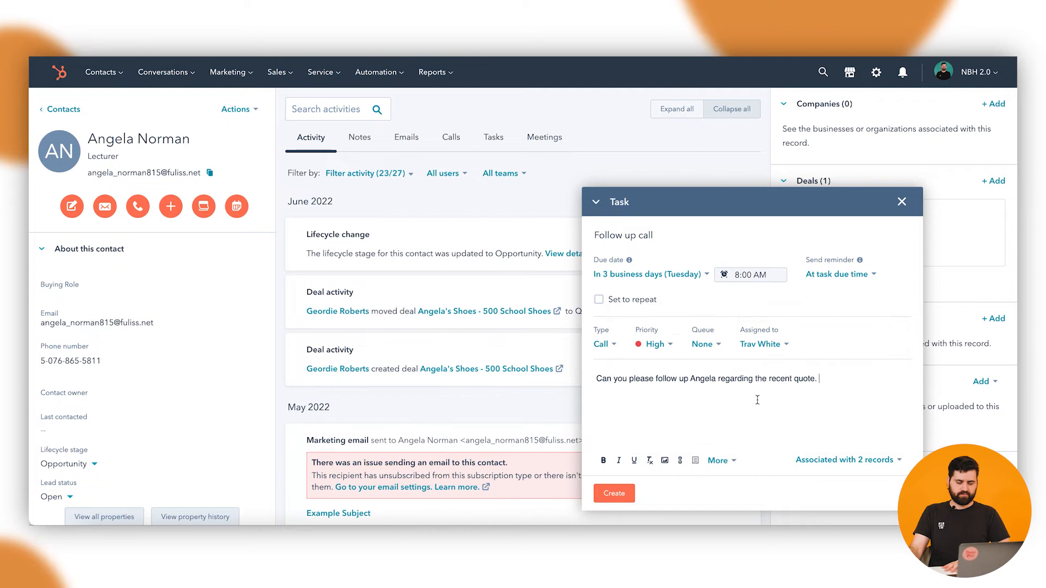
# Create the follow-up call task on the contact's record
pyautogui.click(634, 493)
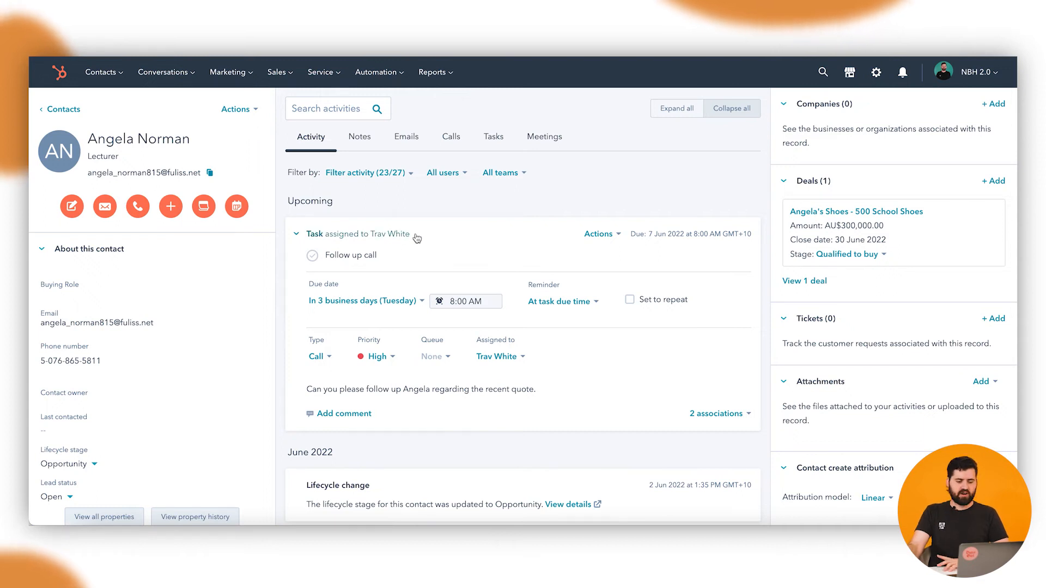
# Open the sales Tasks list and filter it by the team member assigned to the follow-up call
pyautogui.scroll(-1, 439, 314)
pyautogui.moveTo(510, 389); pyautogui.dragTo(523, 405)
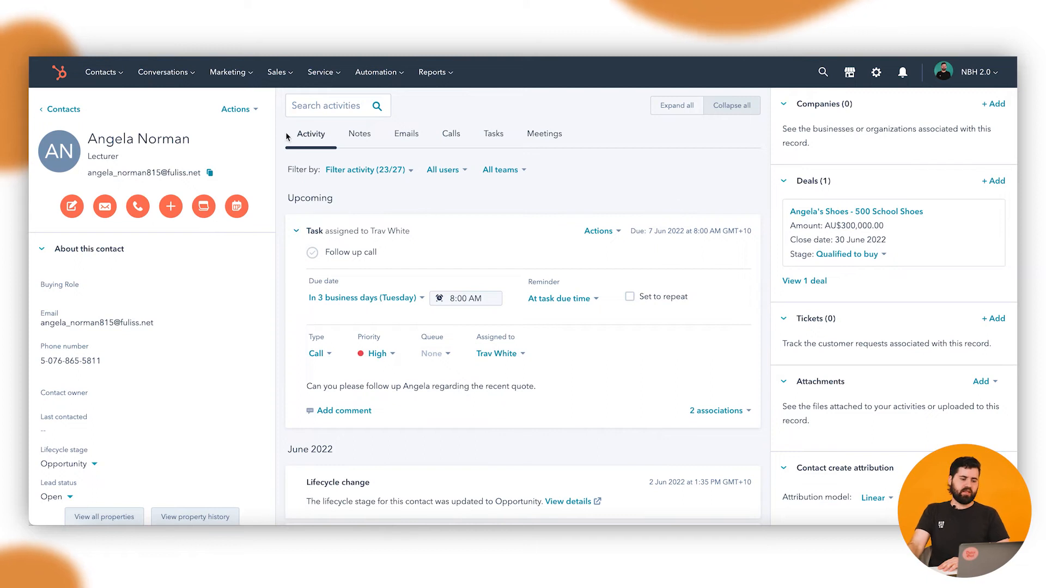
pyautogui.click(283, 77)
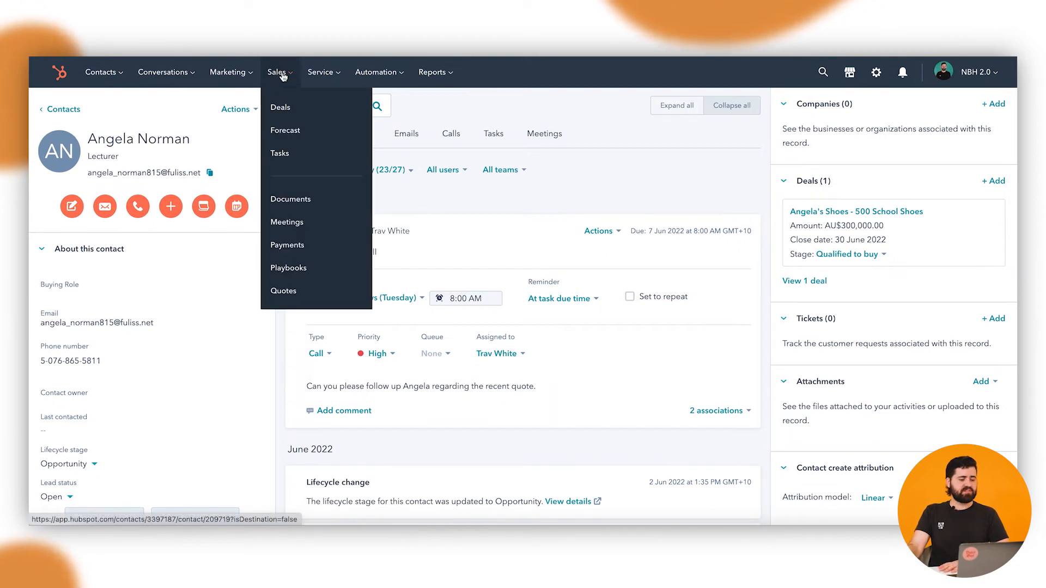
pyautogui.click(318, 158)
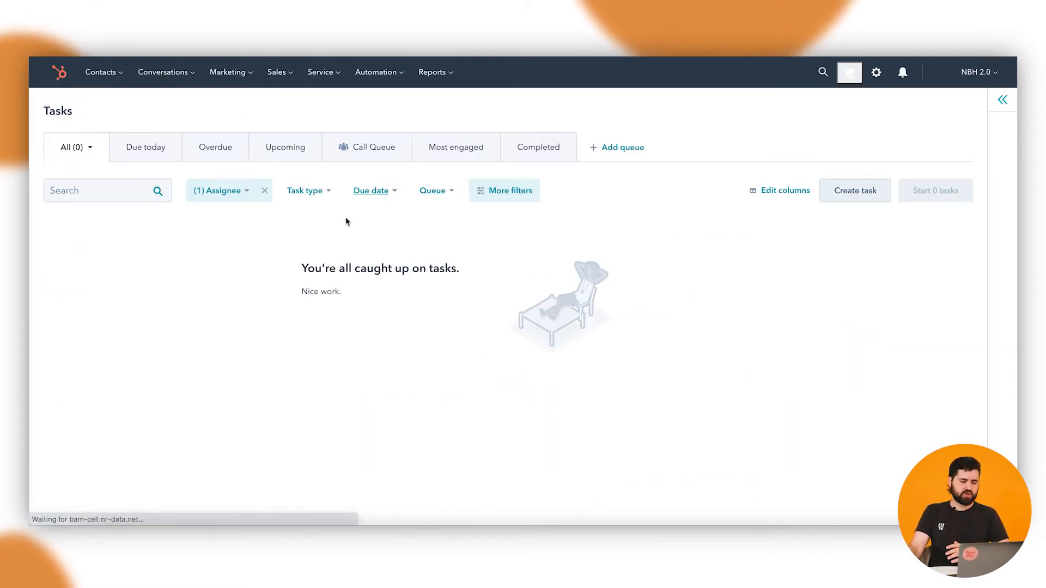
pyautogui.click(229, 192)
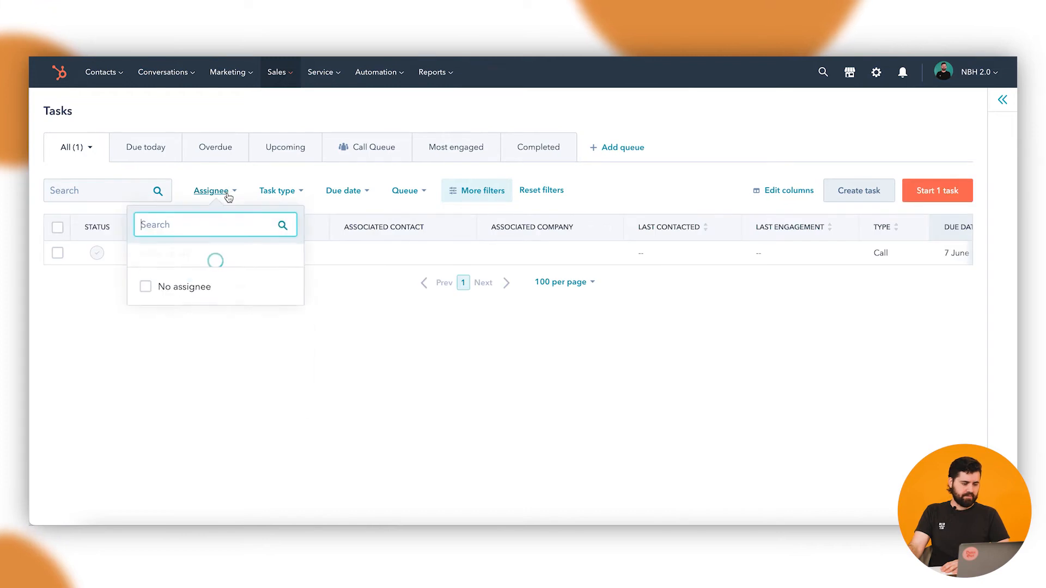
pyautogui.click(232, 309)
pyautogui.click(391, 359)
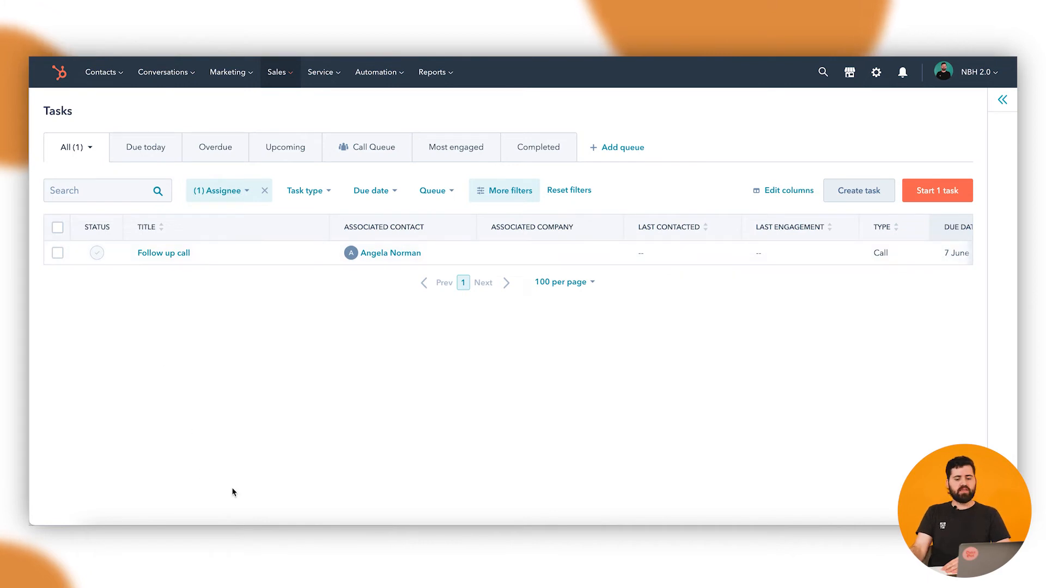
# Check the follow-up call's due date and mark the task complete, declining the suggested follow-up task
pyautogui.hscroll(3, 868, 255)
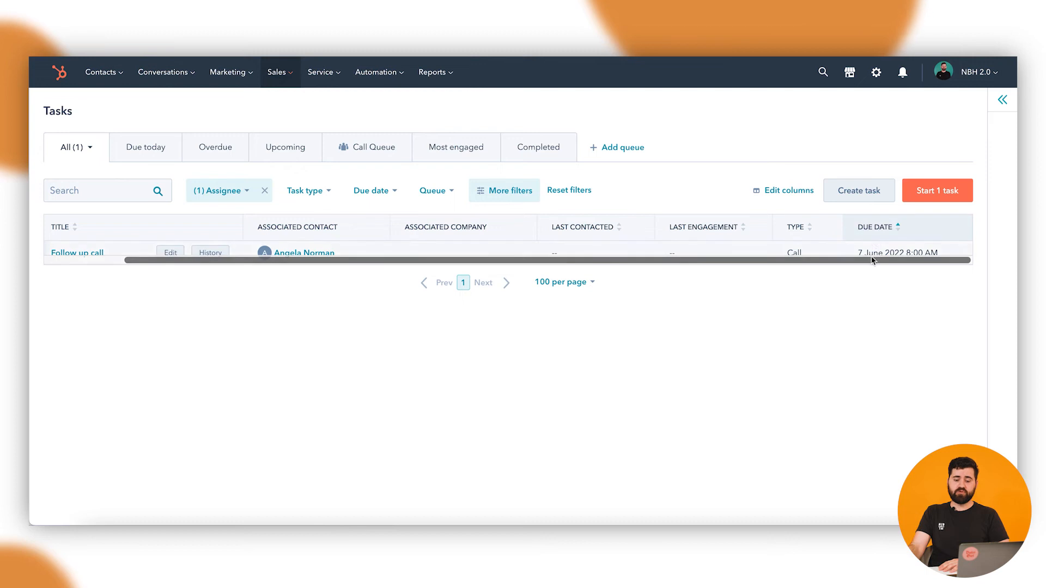
pyautogui.moveTo(860, 252); pyautogui.dragTo(942, 252)
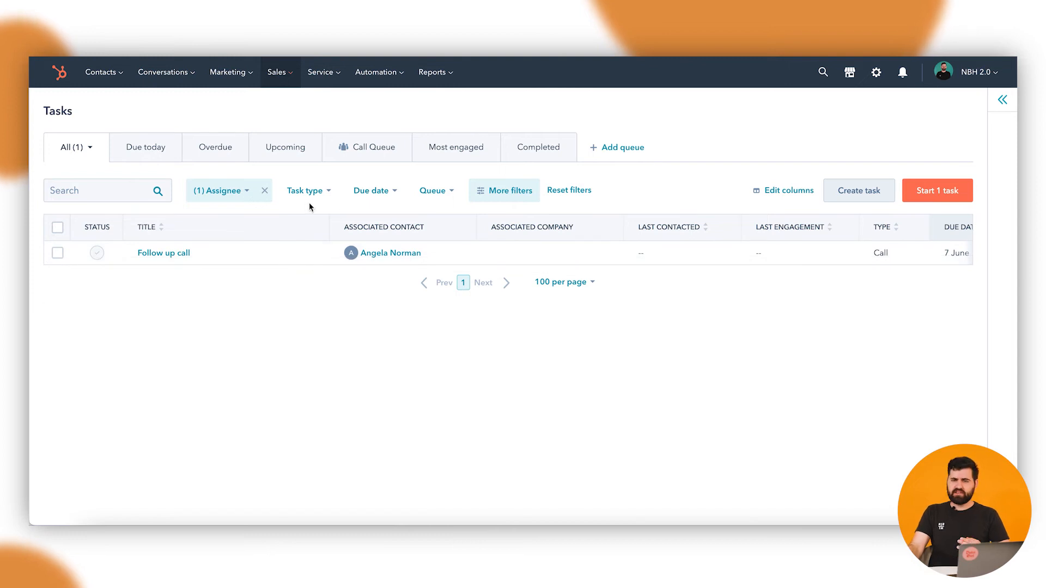
pyautogui.click(98, 253)
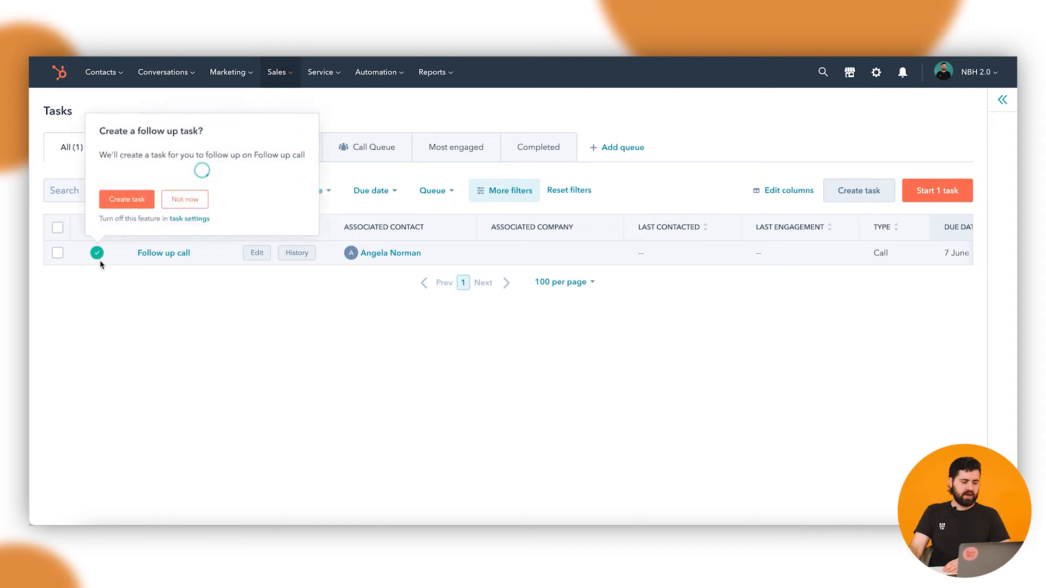
pyautogui.click(183, 198)
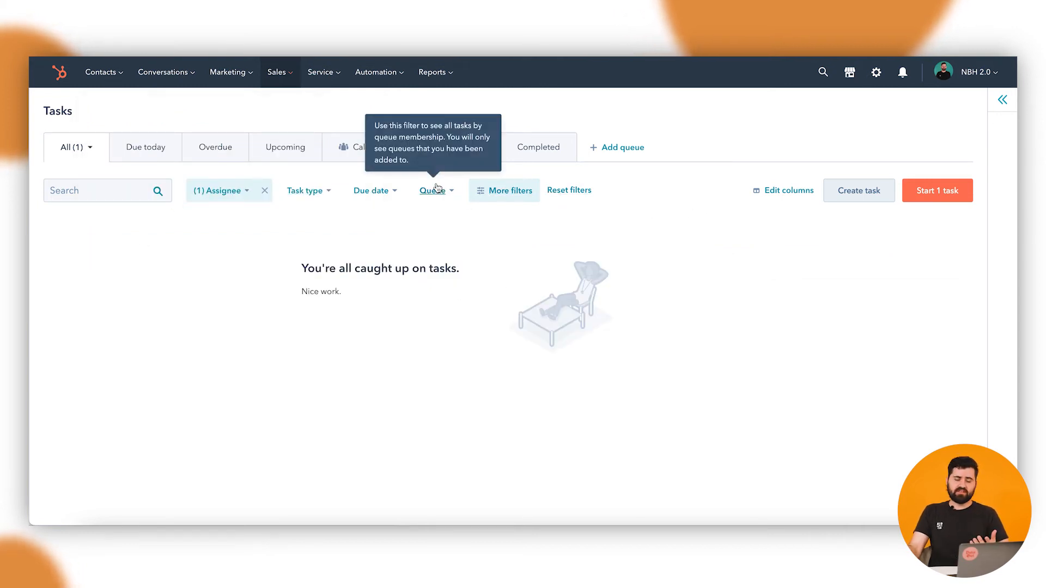
# Open the list of all contacts
pyautogui.click(101, 73)
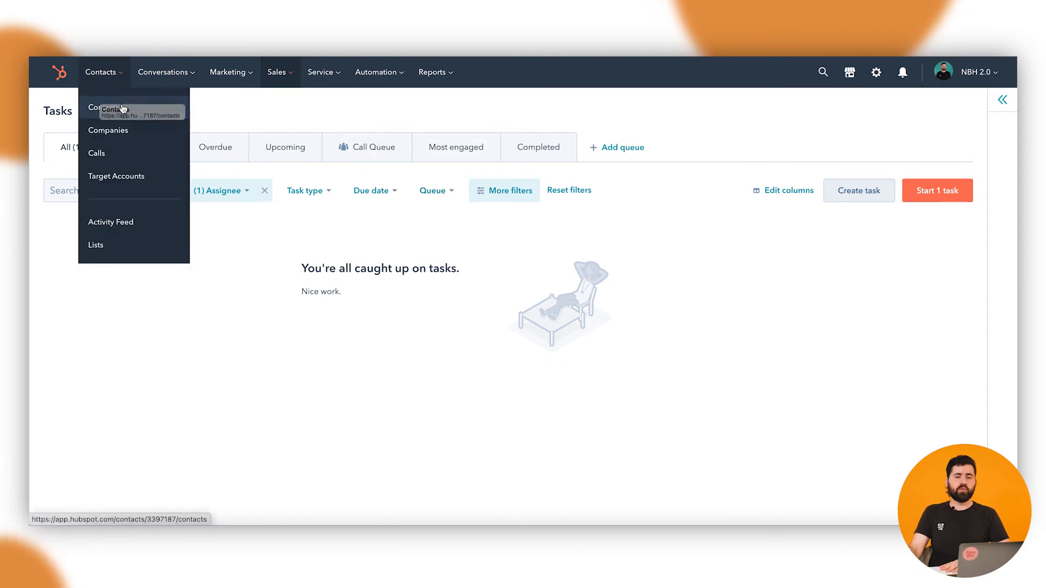
pyautogui.click(124, 109)
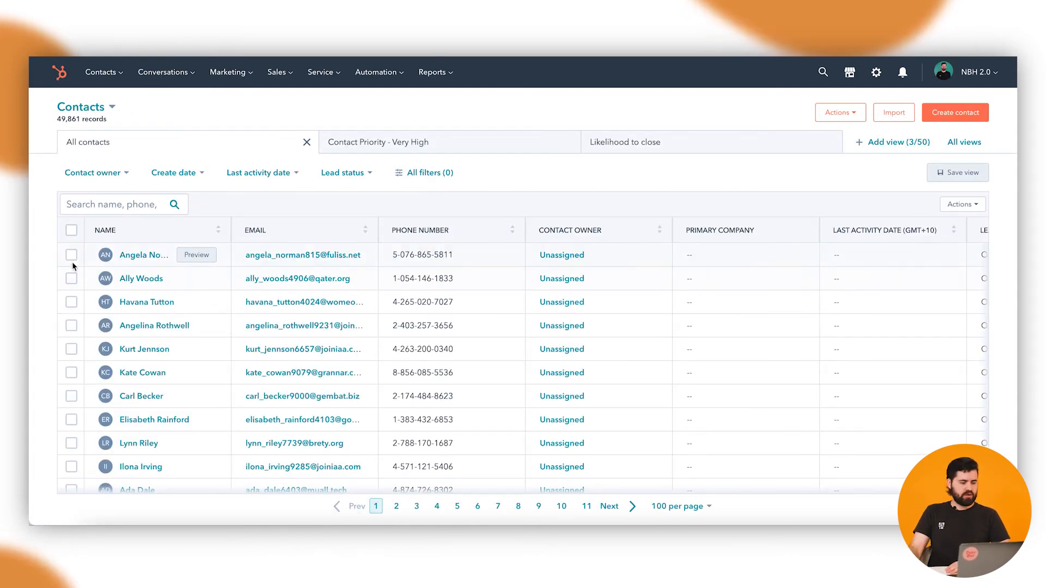
pyautogui.click(71, 230)
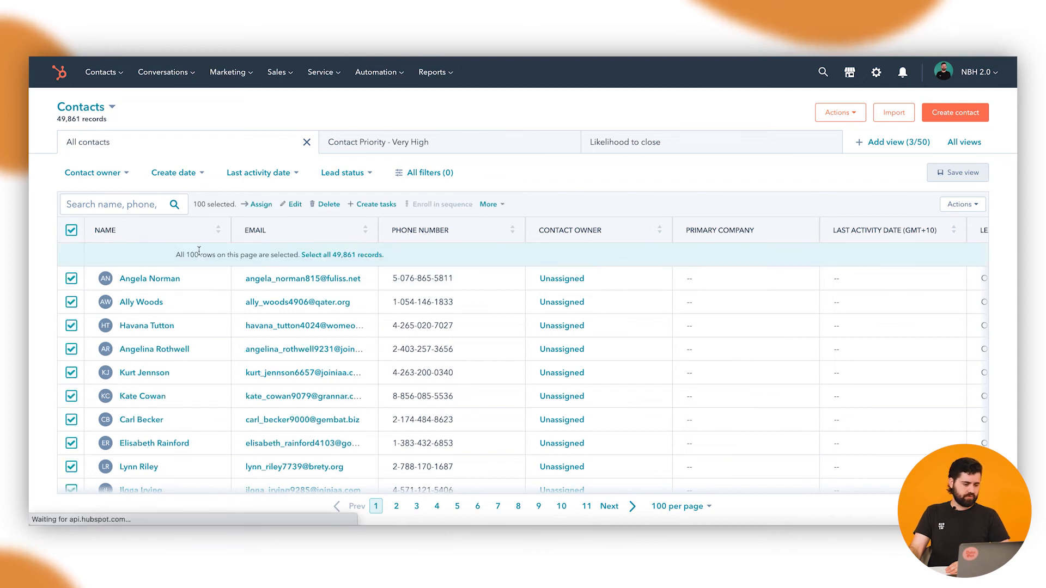
pyautogui.moveTo(176, 255); pyautogui.dragTo(301, 255)
pyautogui.click(71, 230)
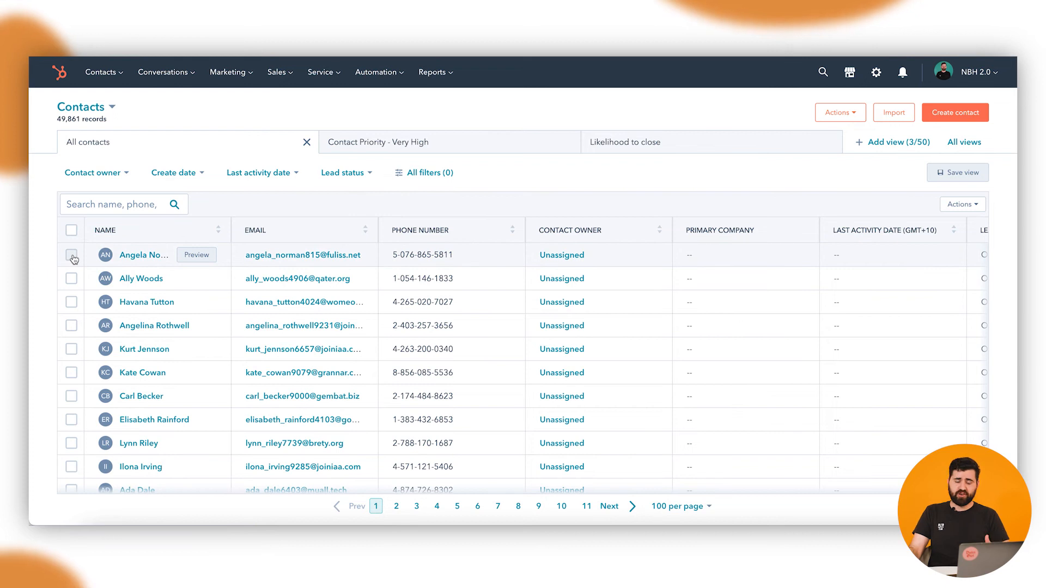
# Start bulk task creation for the first three contacts in the list, with type Call and the custom title "Follow up call"
pyautogui.click(72, 255)
pyautogui.click(71, 301)
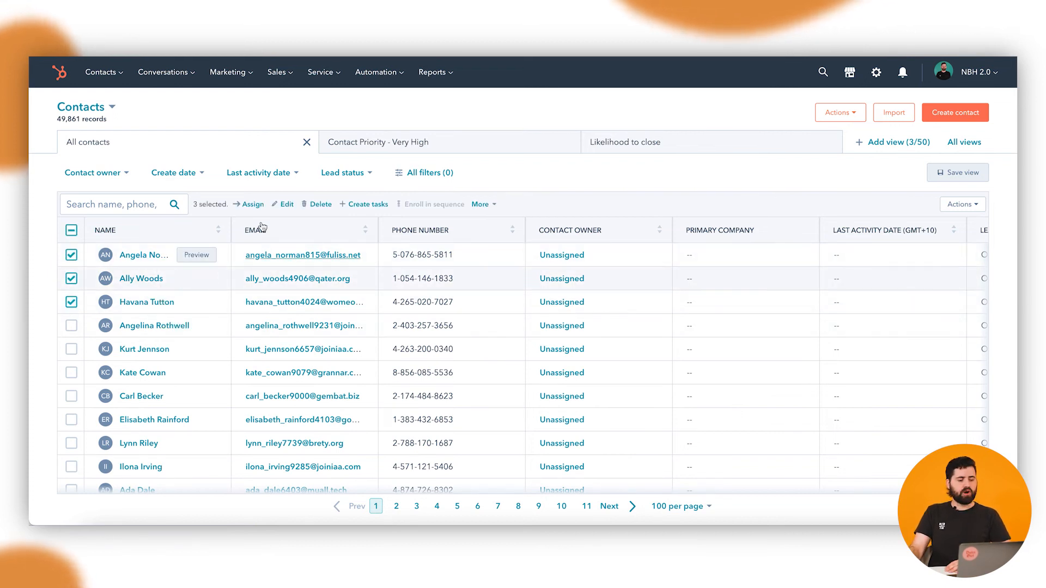
pyautogui.click(367, 205)
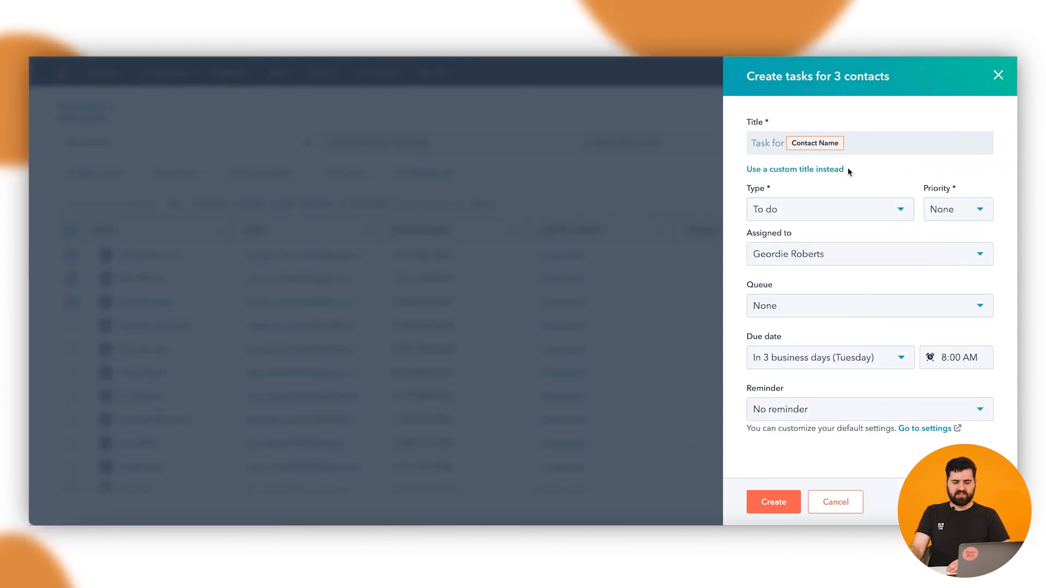
pyautogui.click(800, 206)
pyautogui.click(791, 265)
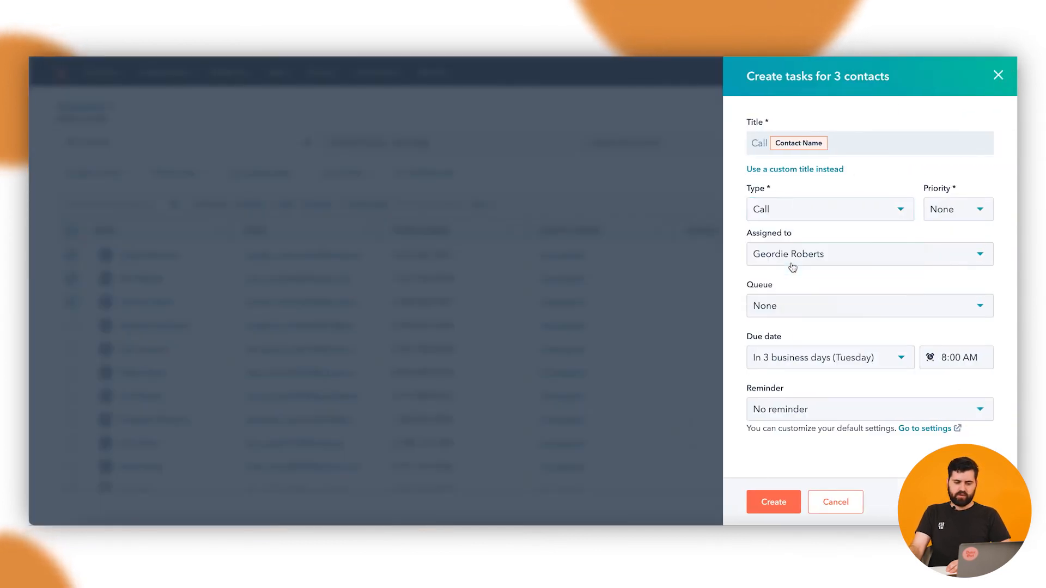
pyautogui.click(757, 144)
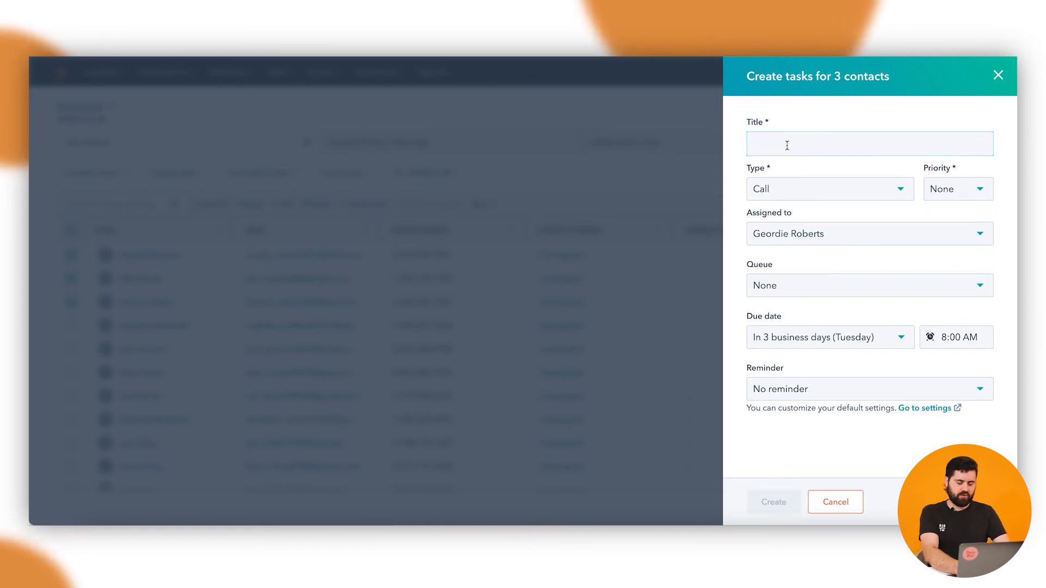
pyautogui.write('Follow up call')
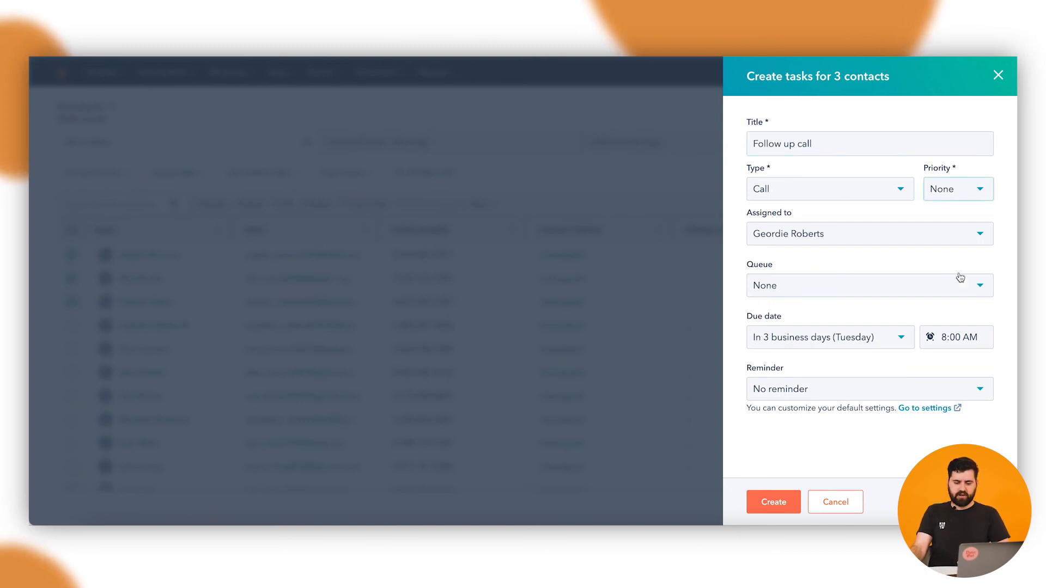
# Set the bulk tasks' priority to High and assign them to the same team member as the earlier follow-up call
pyautogui.click(899, 290)
pyautogui.click(784, 233)
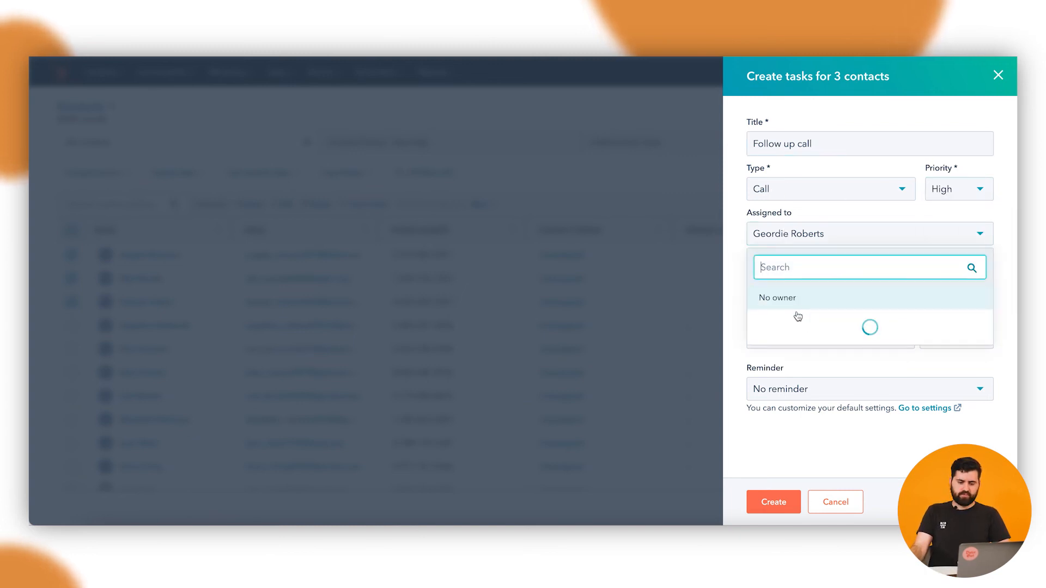
pyautogui.click(815, 366)
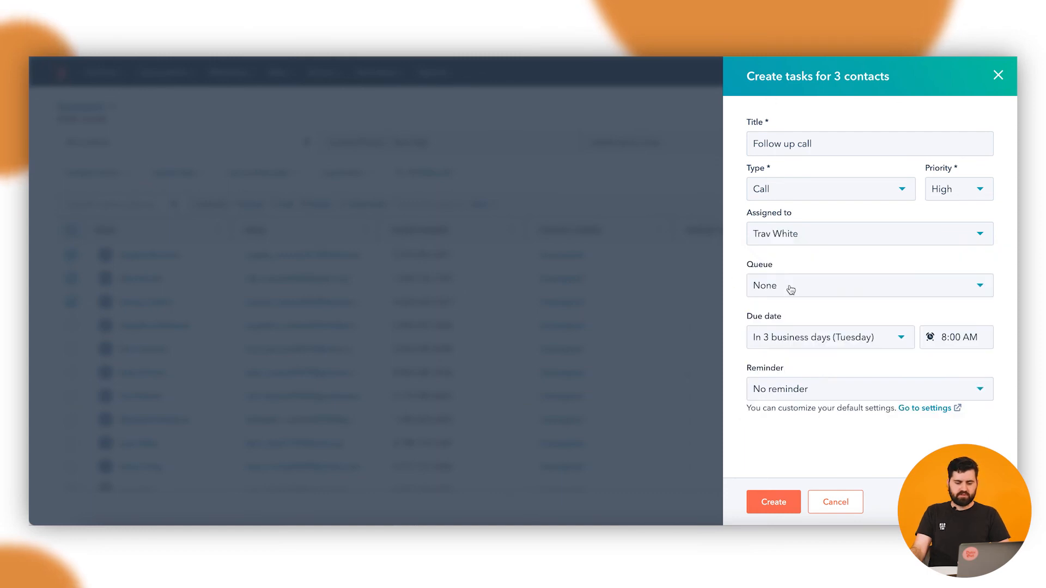
# Set the reminder to 1 hour before and create the tasks for the three contacts
pyautogui.click(868, 392)
pyautogui.scroll(-2, 810, 327)
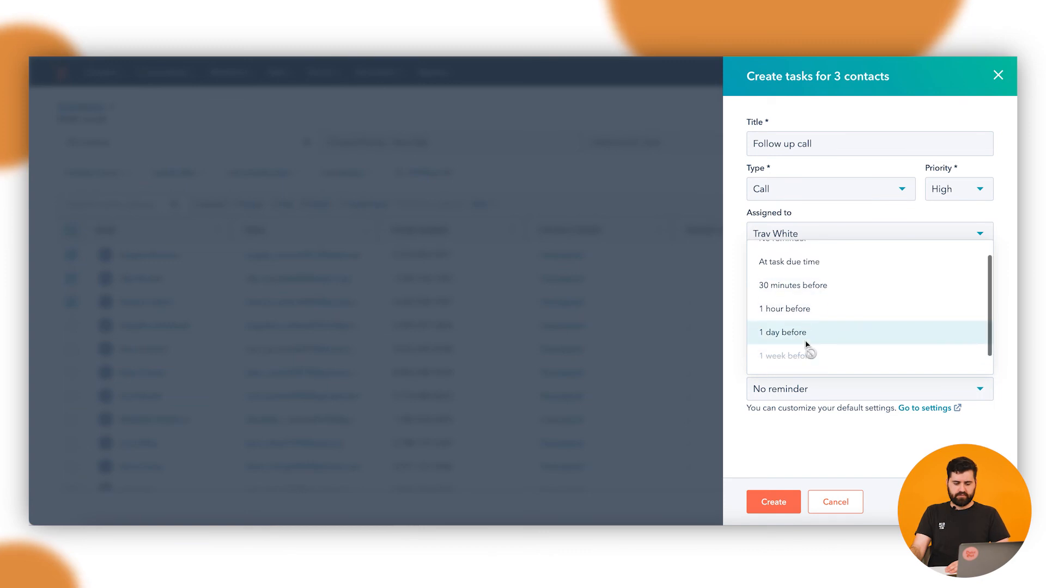
pyautogui.click(799, 291)
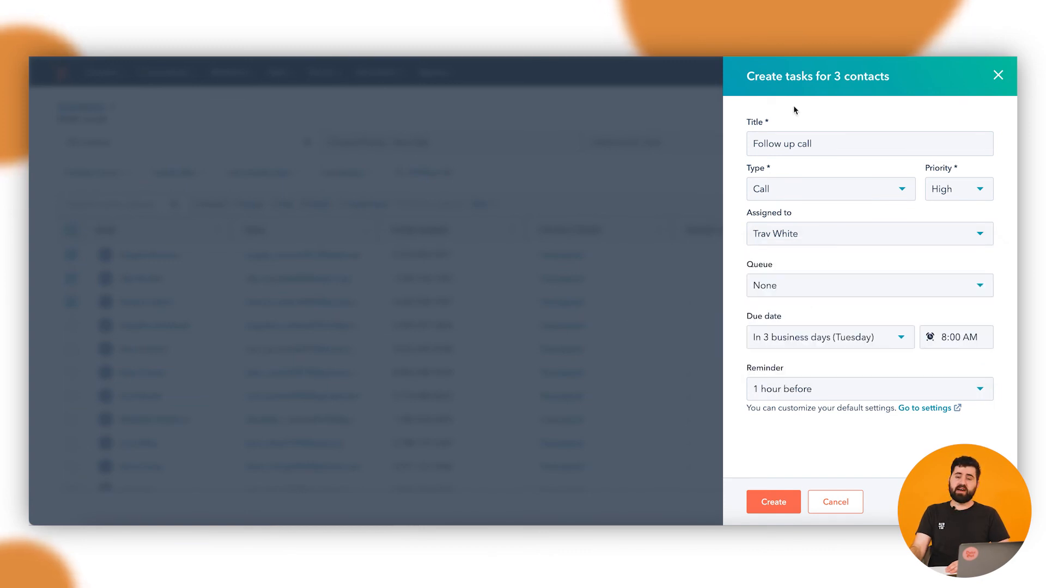
pyautogui.click(773, 502)
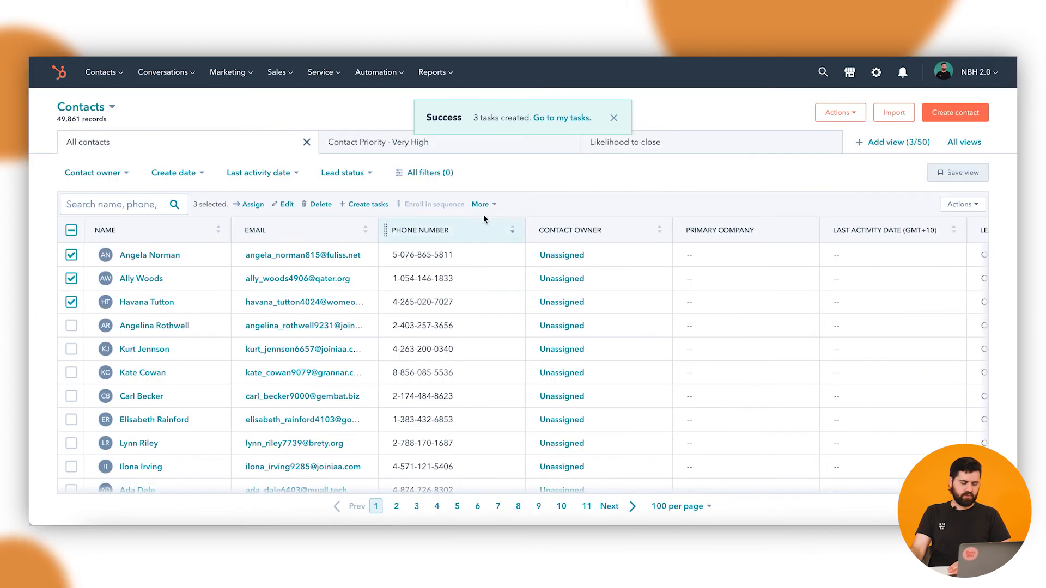
# Go to the task list and review the newly created follow-up call tasks across all columns
pyautogui.click(560, 121)
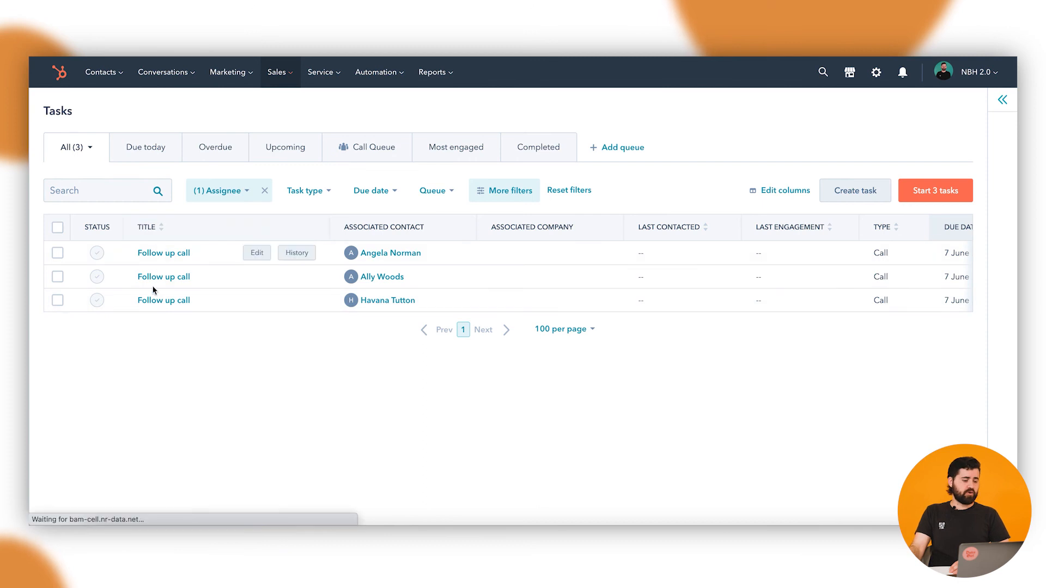
pyautogui.hscroll(3, 724, 284)
pyautogui.hscroll(-3, 503, 256)
# Open the contact record associated with the first task and review its completed and new follow-up call tasks
pyautogui.click(402, 259)
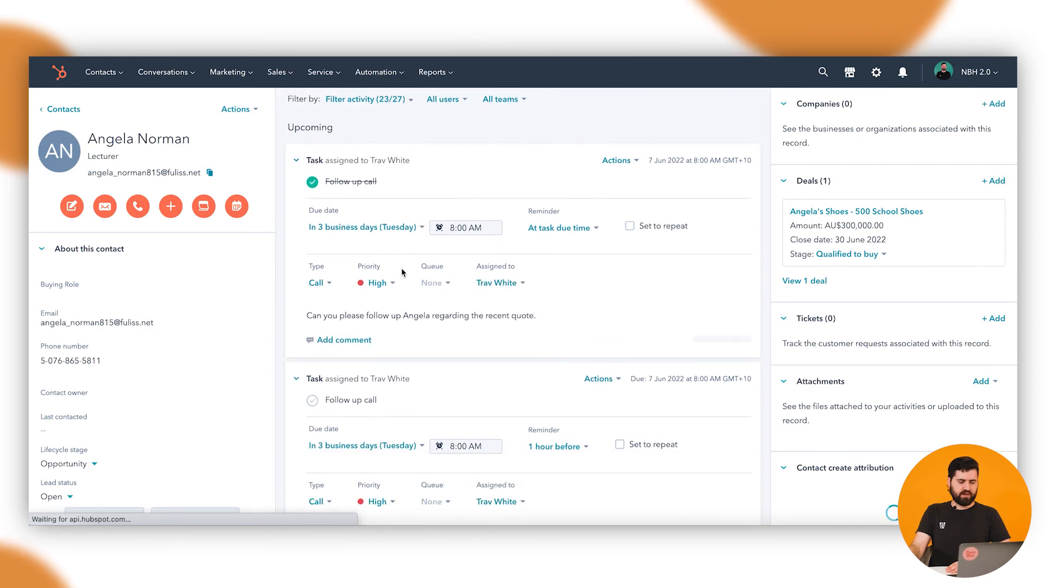
pyautogui.scroll(-1, 485, 345)
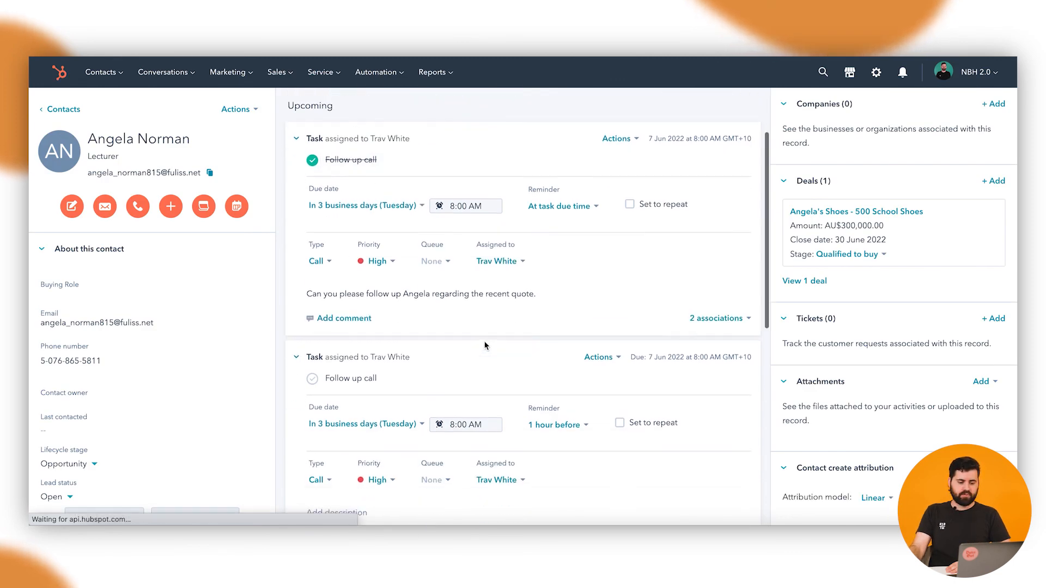
pyautogui.scroll(-2, 485, 345)
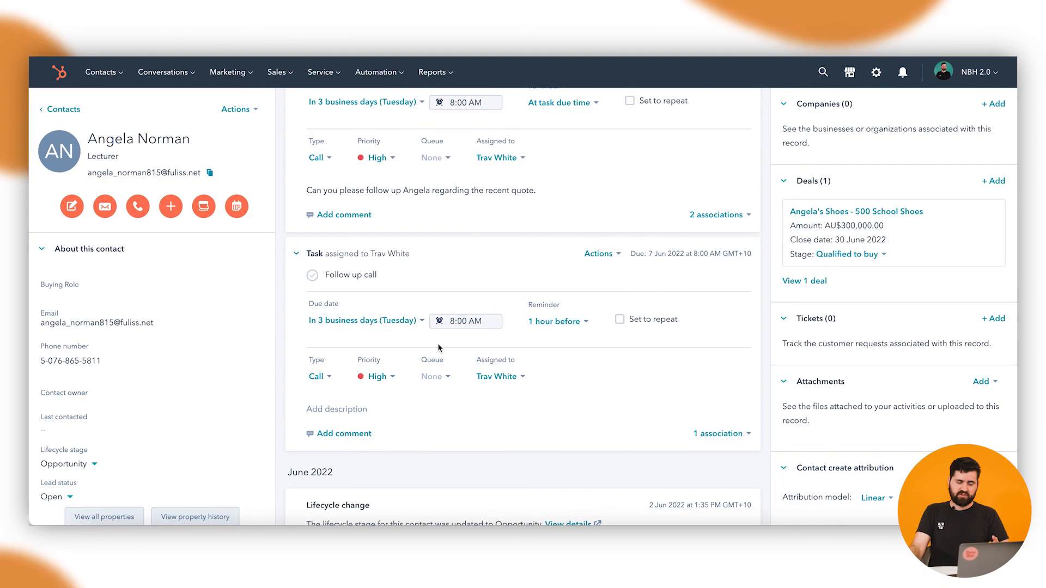